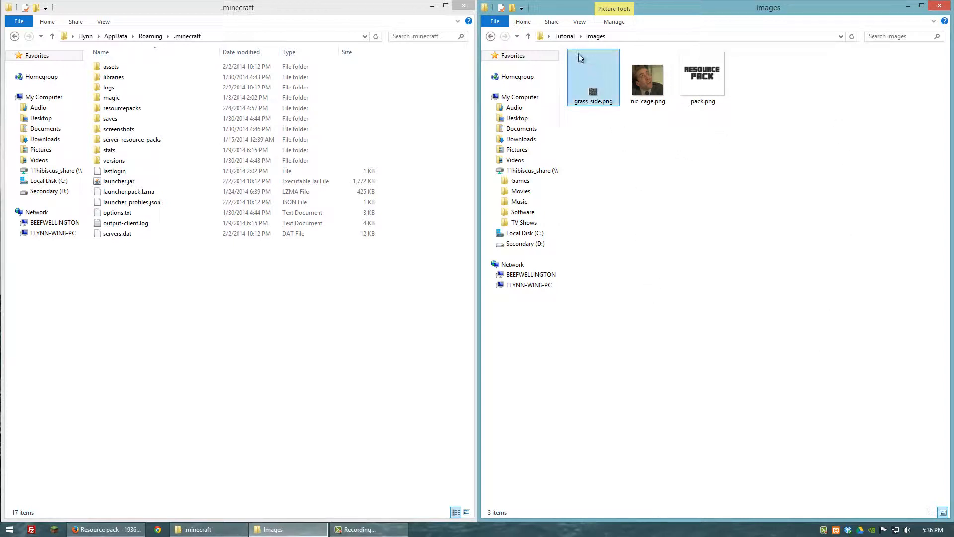
mouse_move(611, 109)
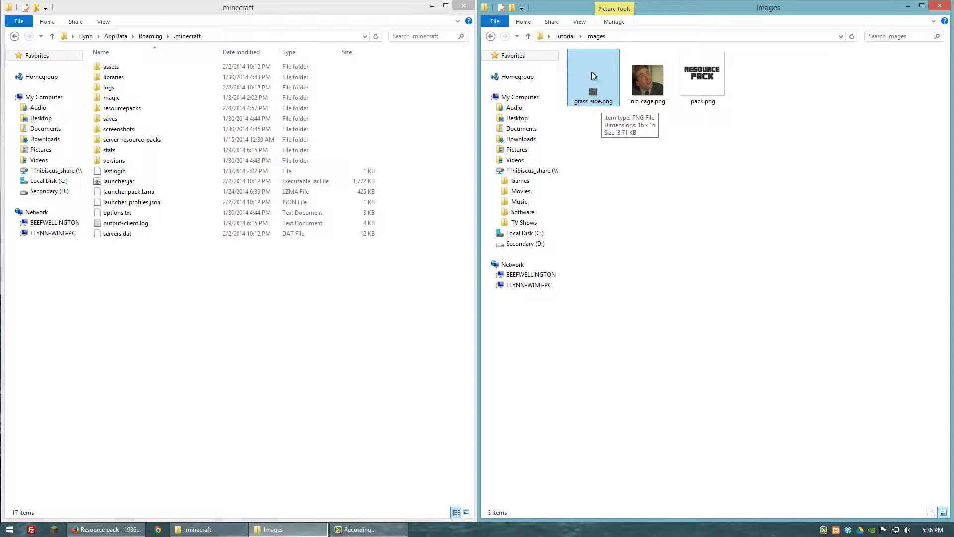
left_click(648, 84)
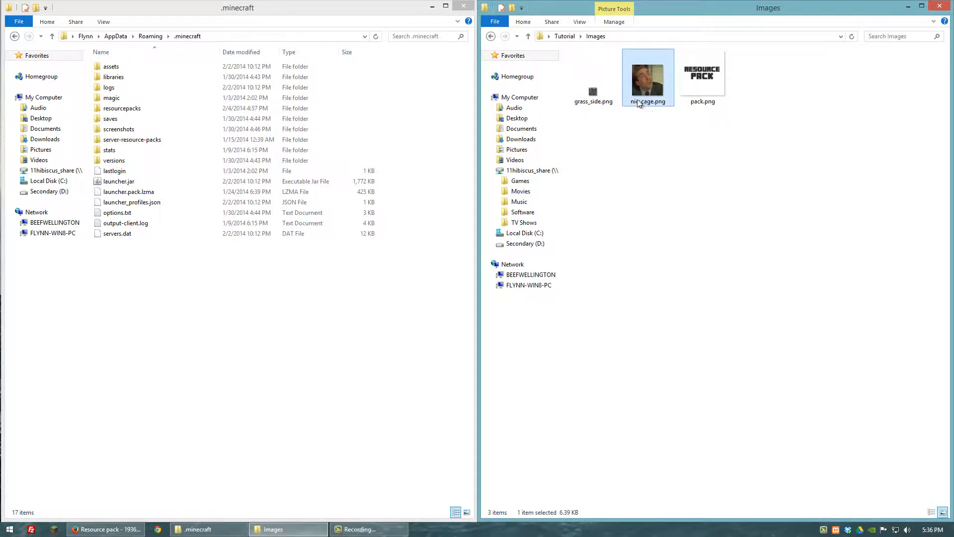
mouse_move(642, 108)
left_click(715, 95)
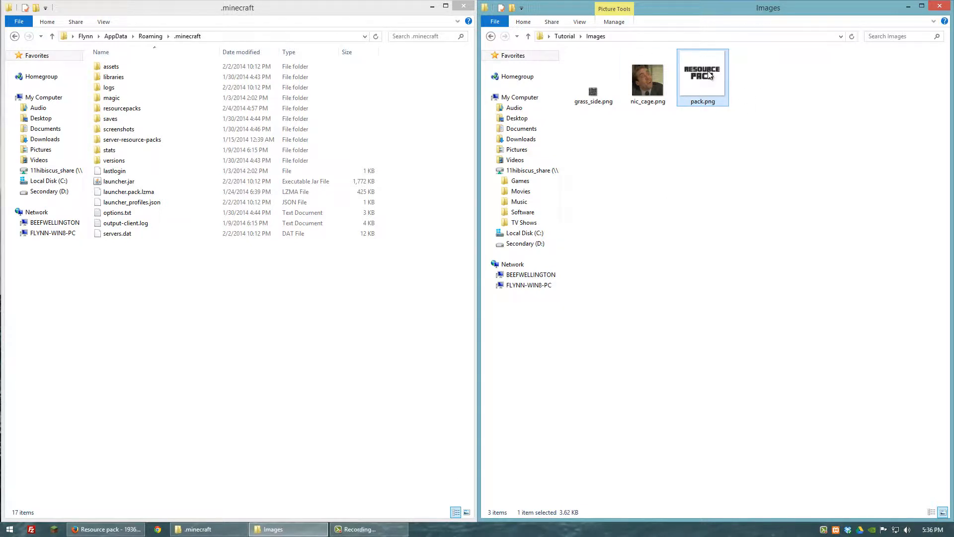
left_click(648, 87)
left_click_drag(596, 124, 651, 74)
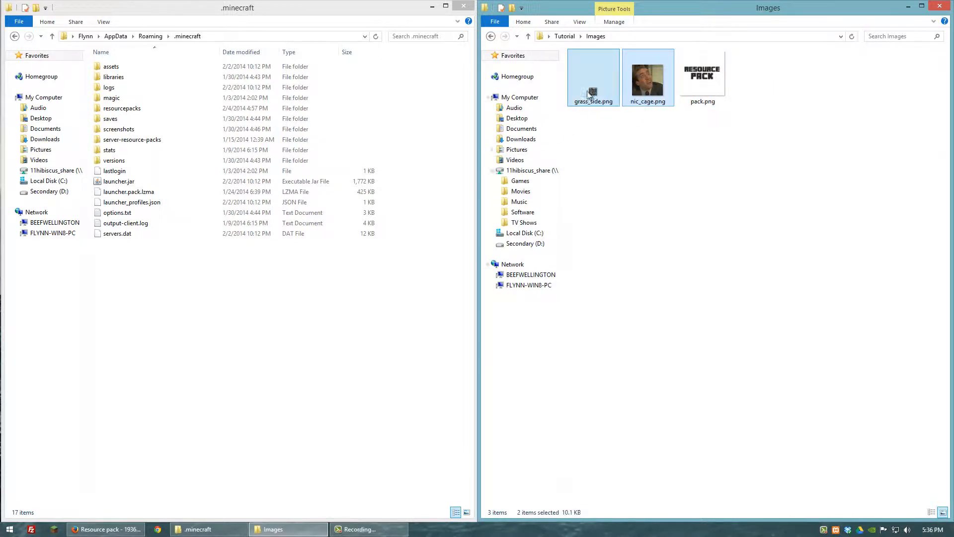
left_click(633, 115)
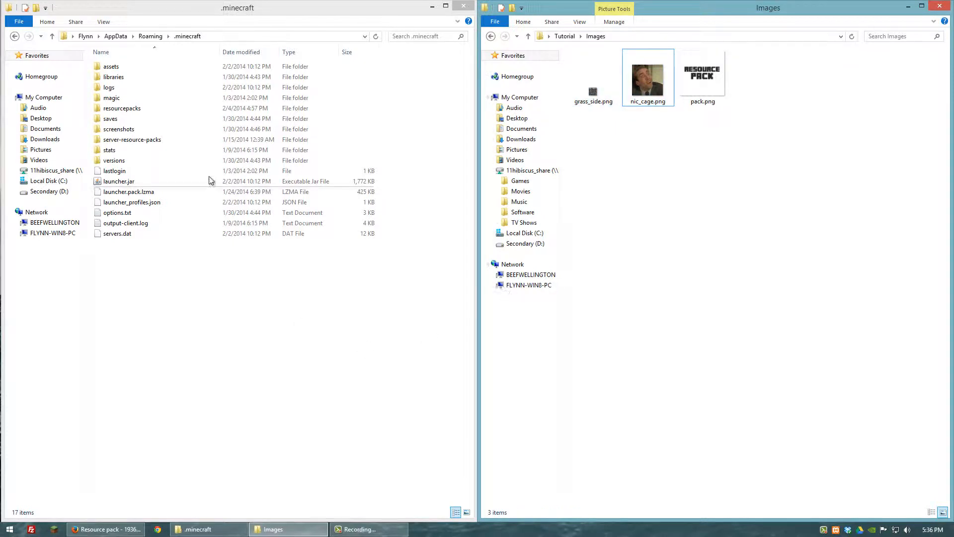
- Open 1.7.4.jar from the 1.7.4 folder inside versions with WinRAR archiver
double_click(119, 161)
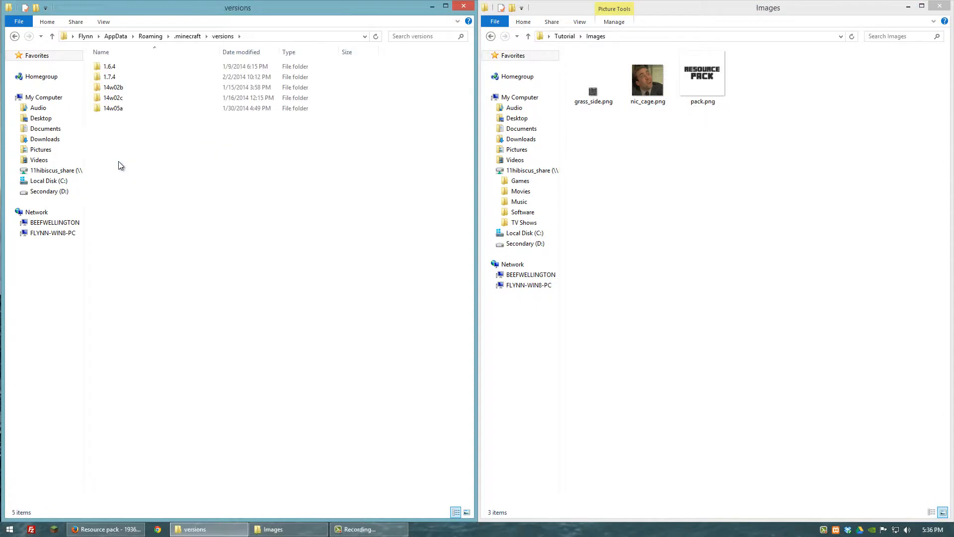
double_click(124, 78)
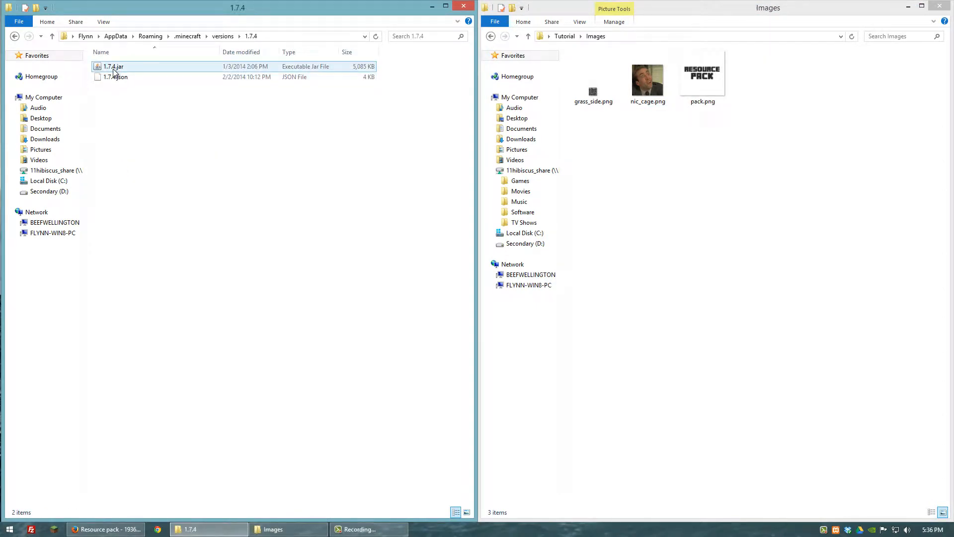
right_click(112, 68)
mouse_move(160, 99)
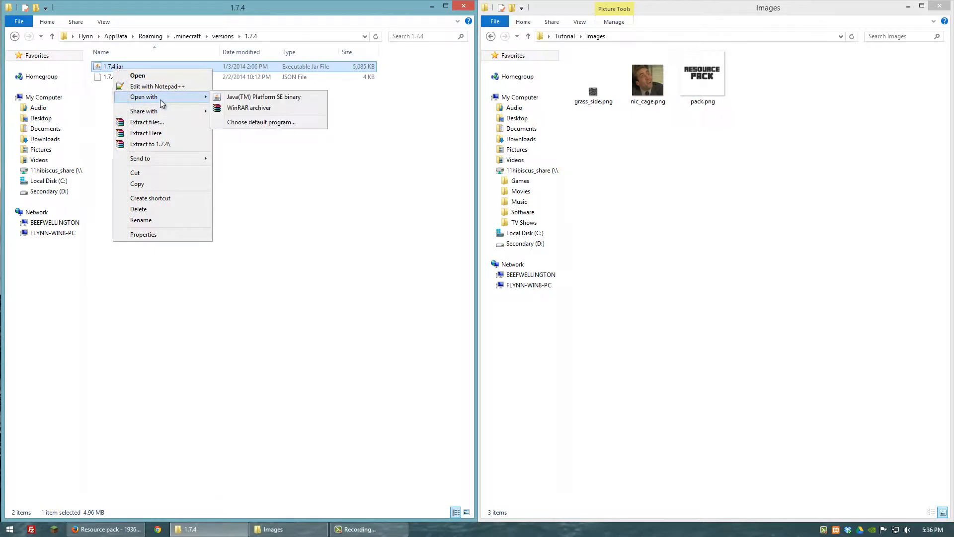
left_click(248, 108)
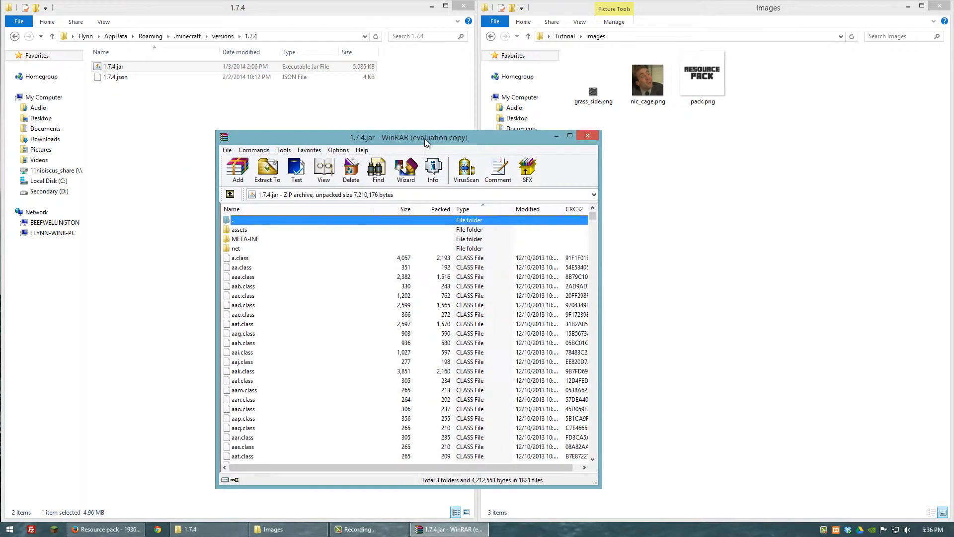
- Go to assets\minecraft\textures inside the 1.7.4.jar archive and move the archive window out of the way
double_click(241, 230)
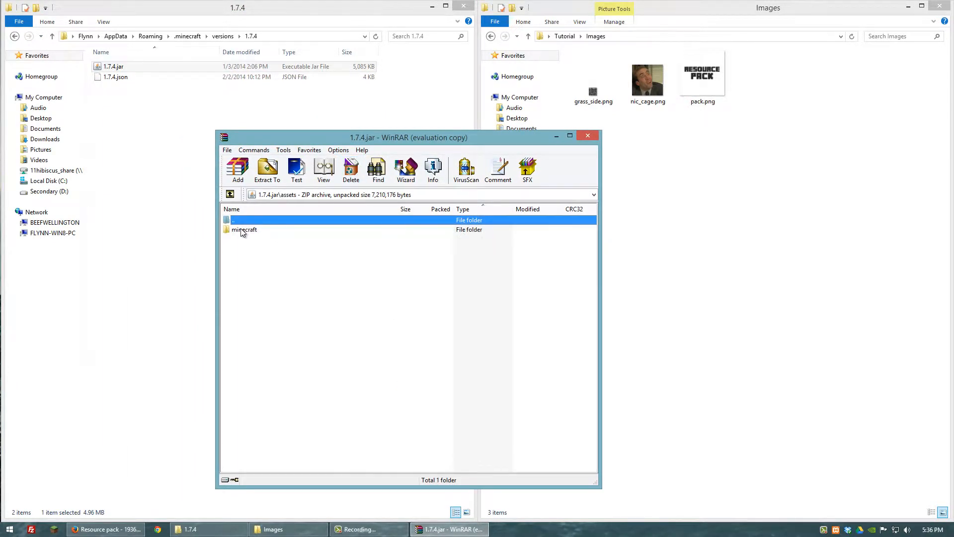
double_click(243, 231)
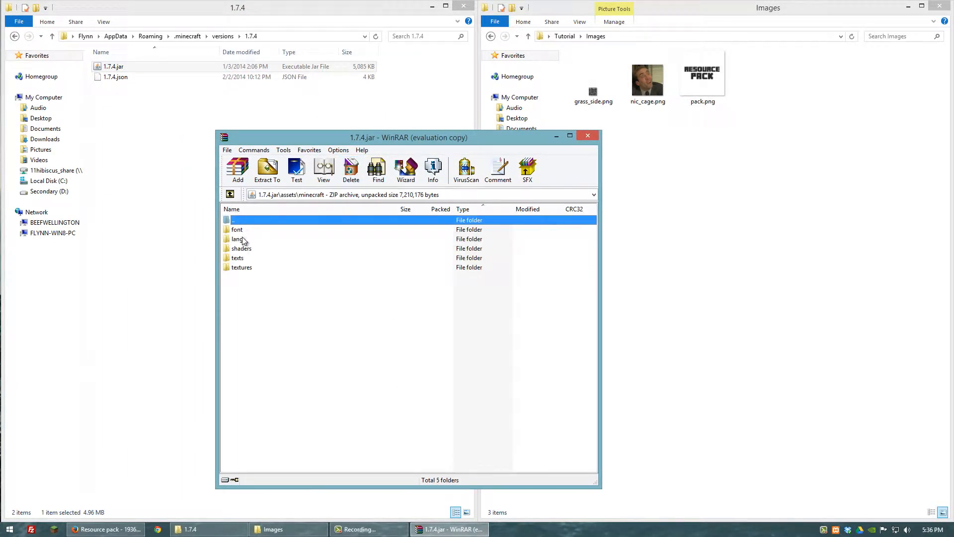
double_click(242, 268)
left_click_drag(289, 394, 242, 228)
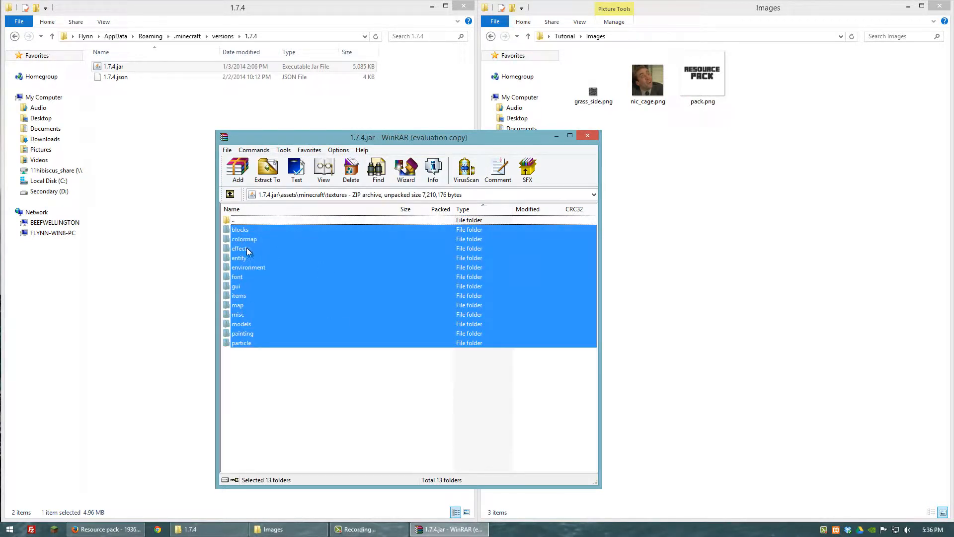
left_click(239, 350)
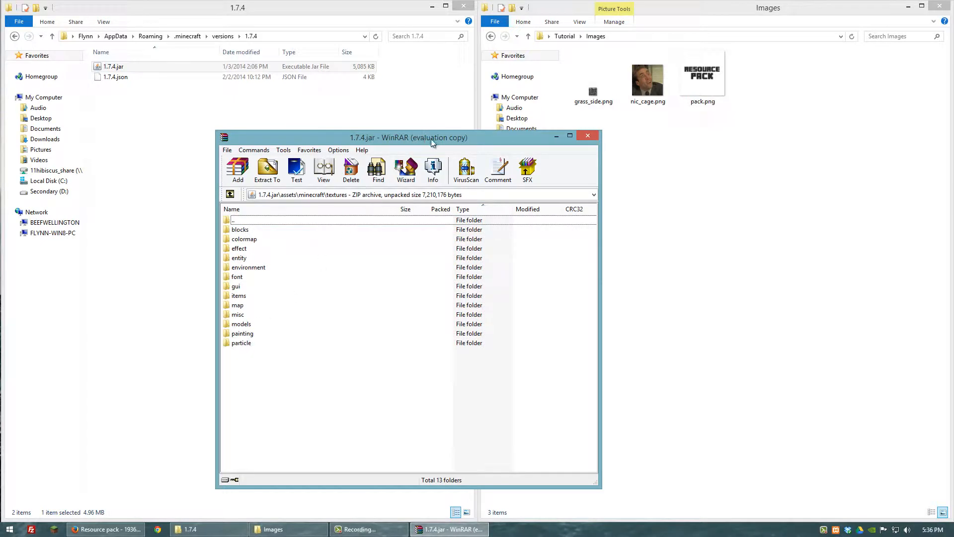
left_click_drag(446, 140, 0, 139)
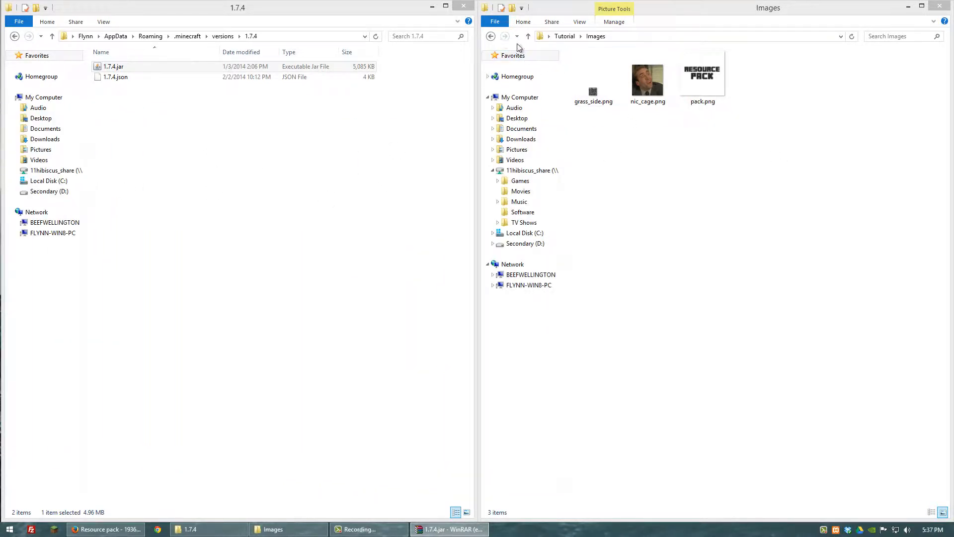
- Copy grass_side.png from the Images folder and go to the Resource_Pack\assets\minecraft folder
right_click(592, 91)
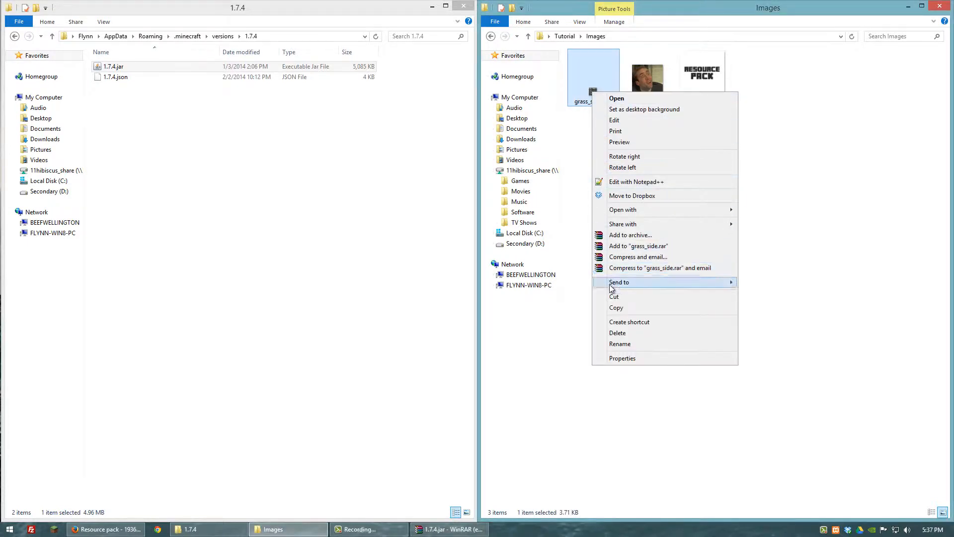
left_click(616, 307)
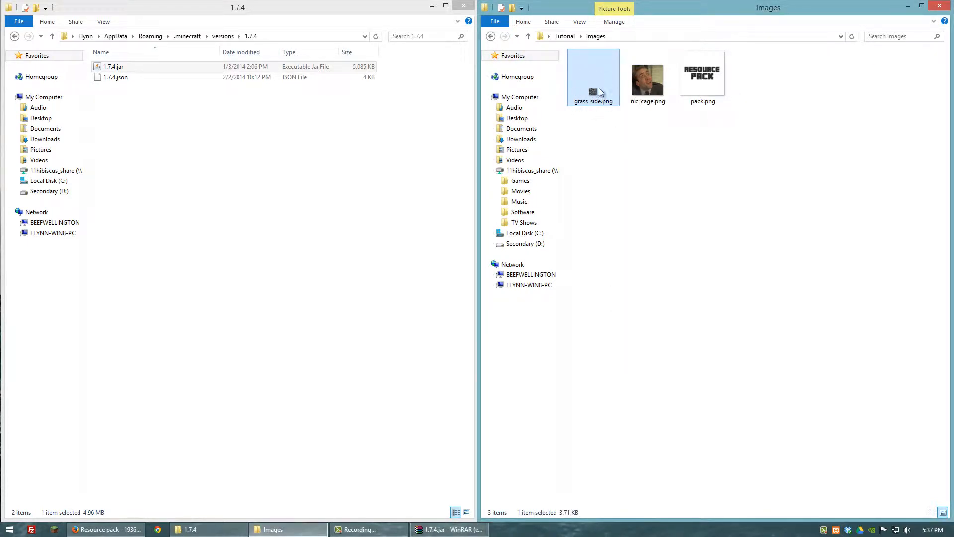
left_click(492, 35)
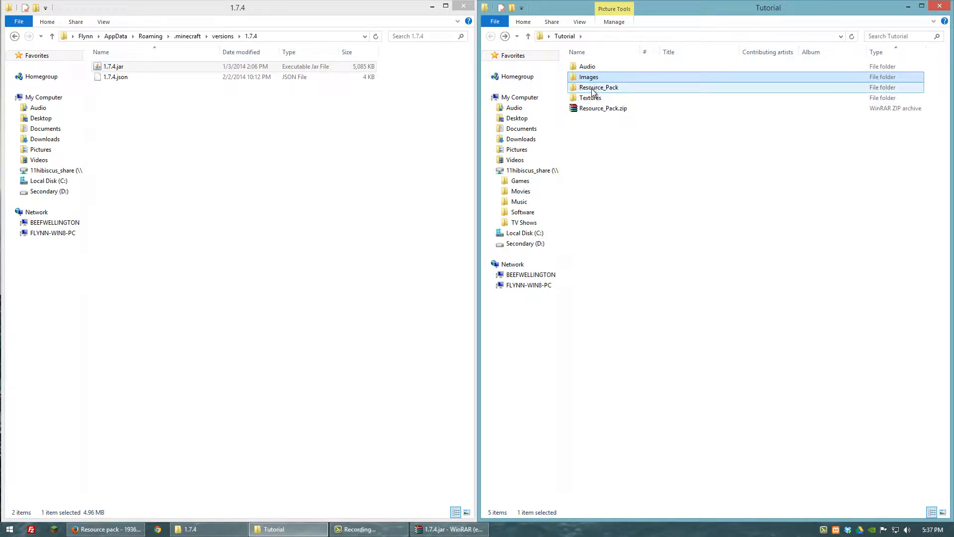
double_click(593, 88)
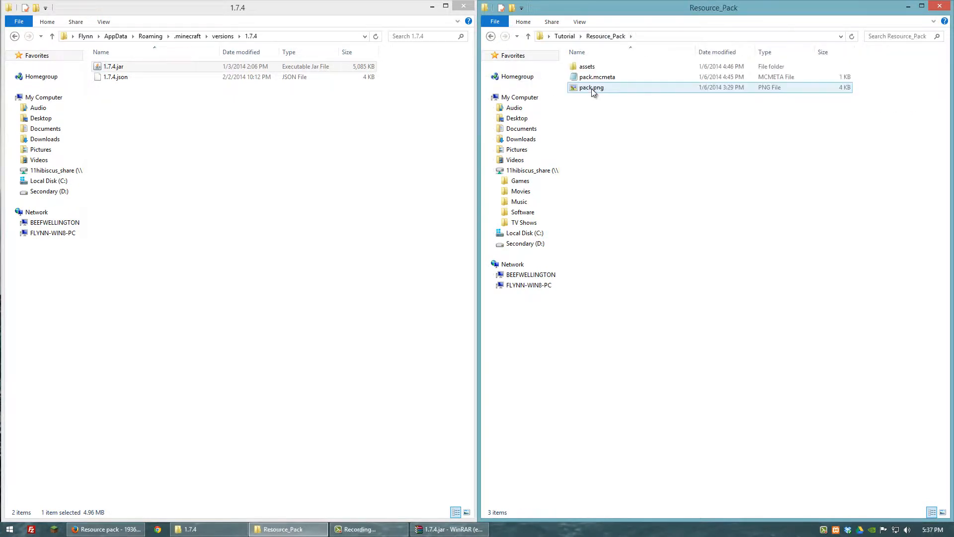
double_click(587, 67)
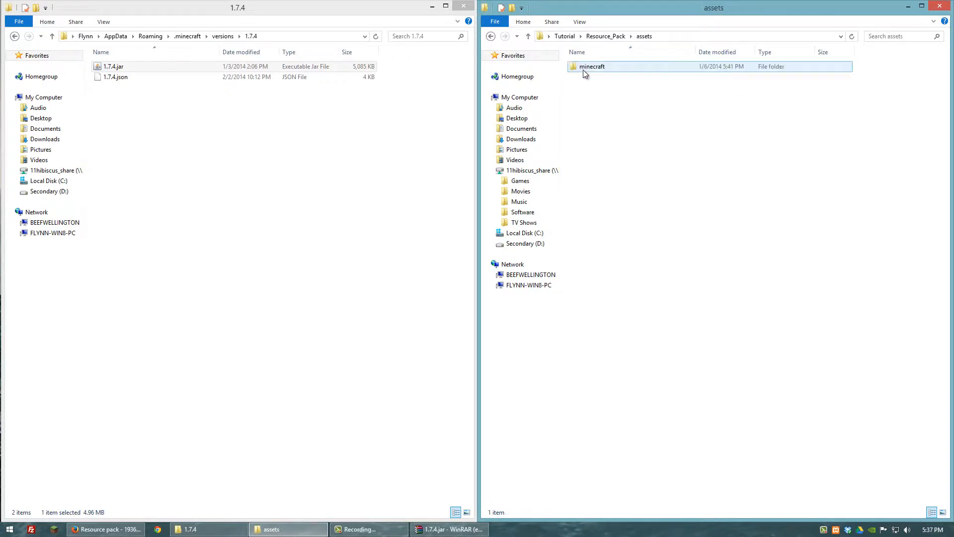
double_click(586, 68)
- Bring the archive window back into view and create a folder named textures in the resource pack's minecraft folder
left_click_drag(0, 98, 237, 117)
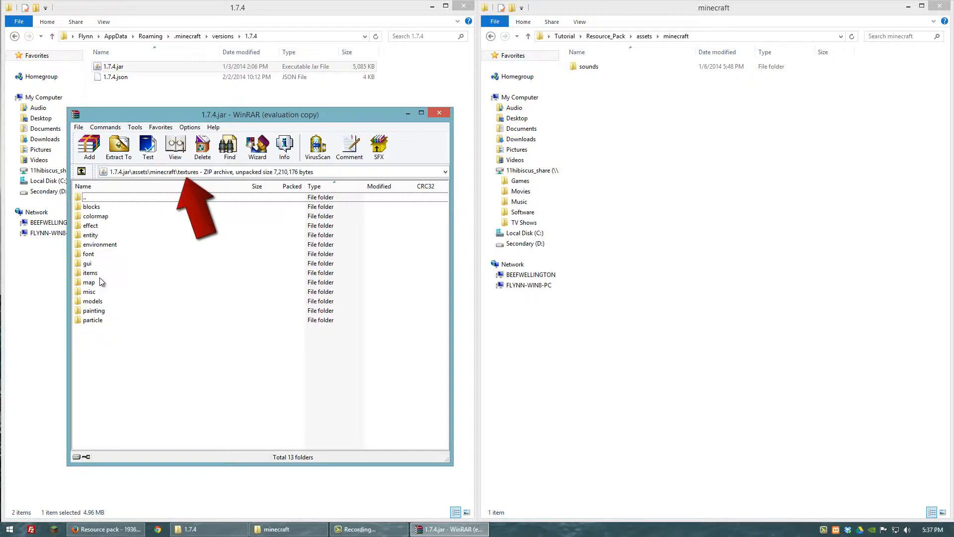
right_click(613, 105)
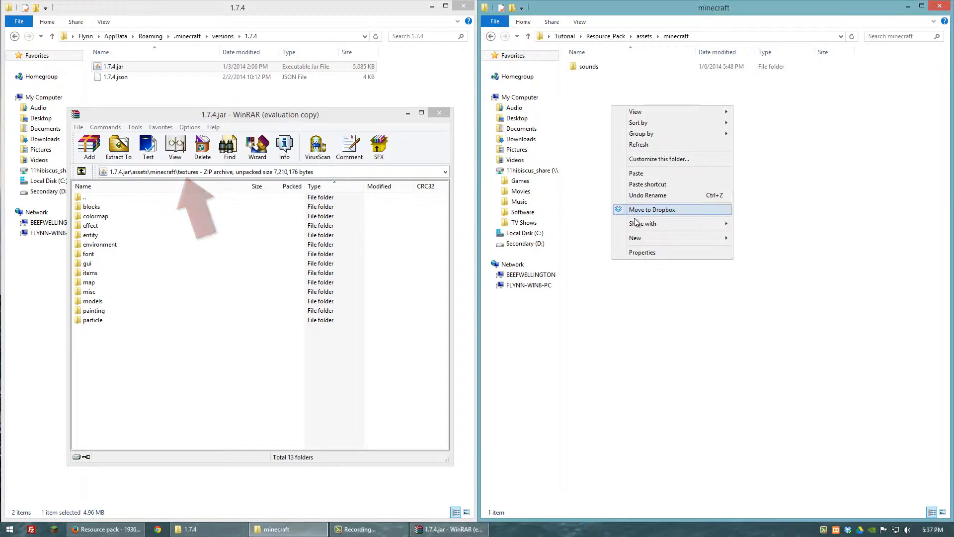
mouse_move(675, 237)
left_click(755, 239)
type("textures")
key("Return")
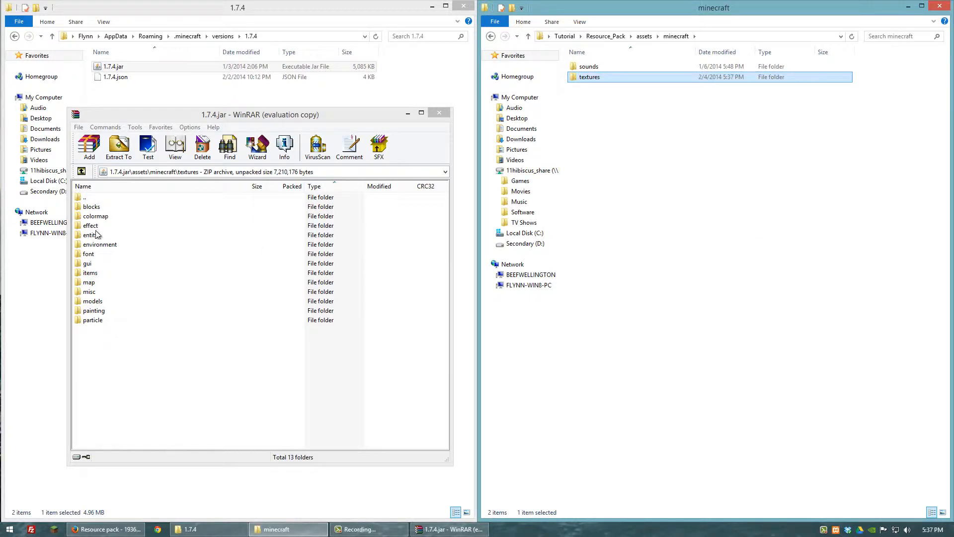
- Open blocks in the archive and create a matching blocks folder inside the resource pack's textures folder
double_click(92, 207)
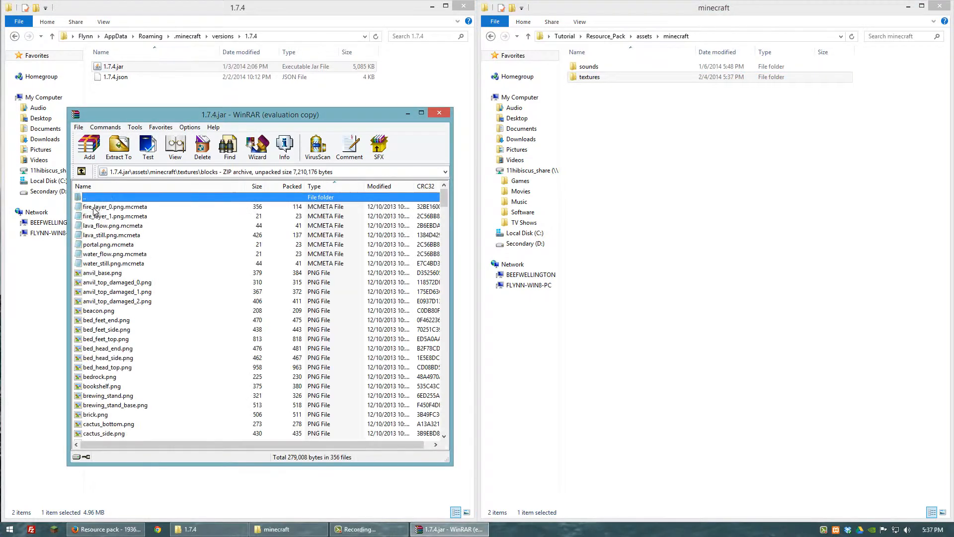
double_click(593, 77)
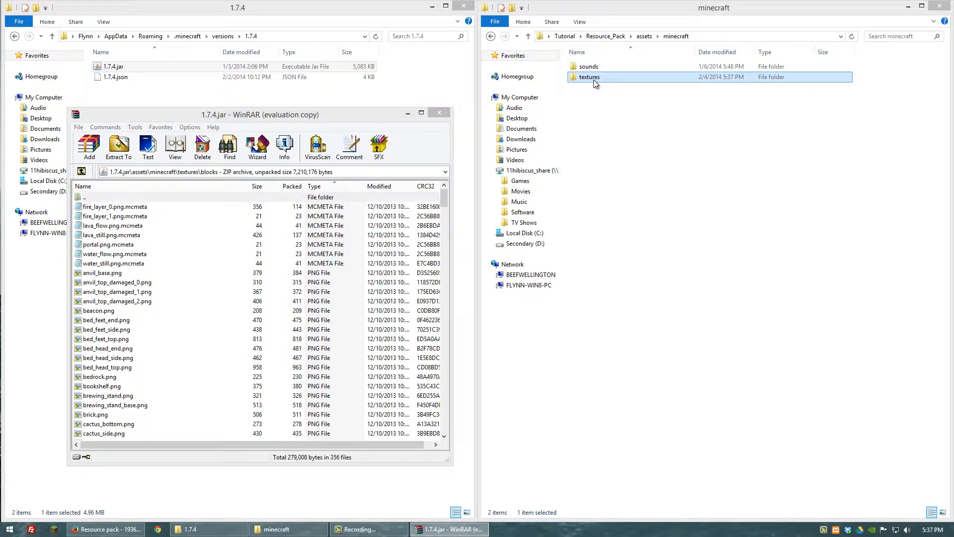
right_click(622, 115)
mouse_move(687, 246)
left_click(752, 251)
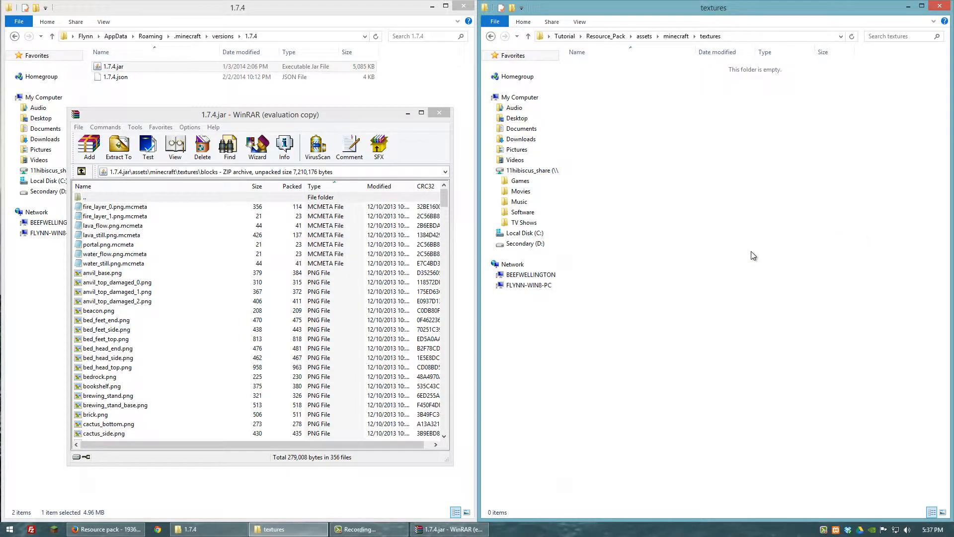
type("blocks")
key("Return")
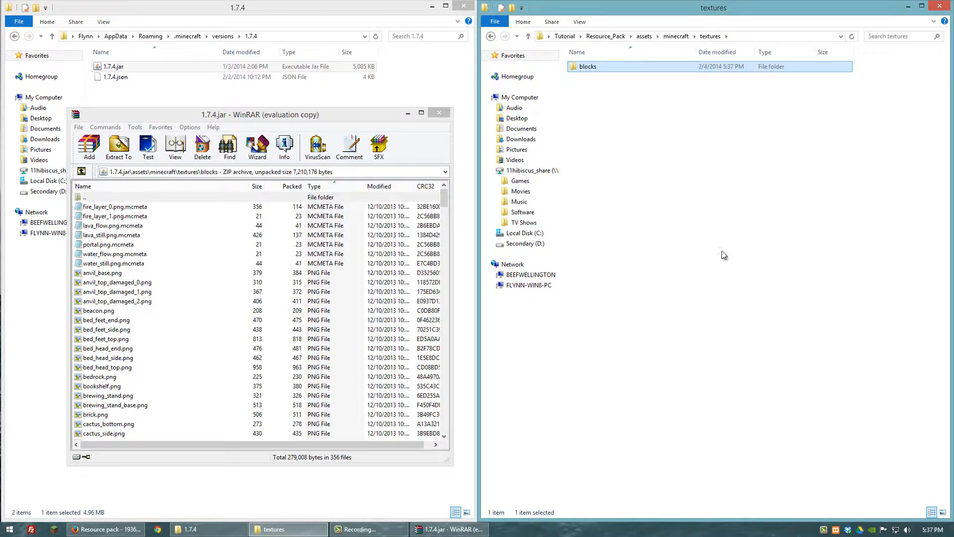
- Paste the copied grass_side.png into the resource pack's new blocks folder
double_click(592, 70)
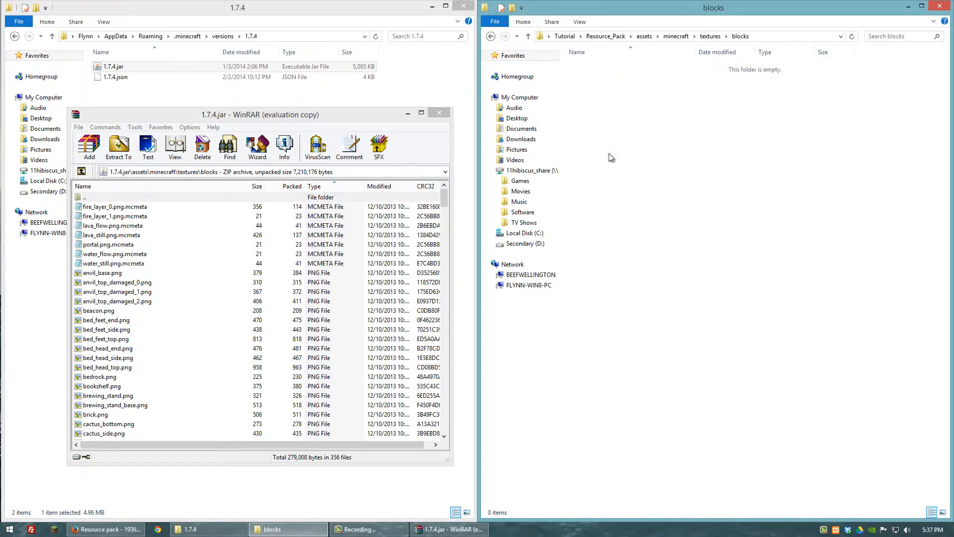
right_click(605, 124)
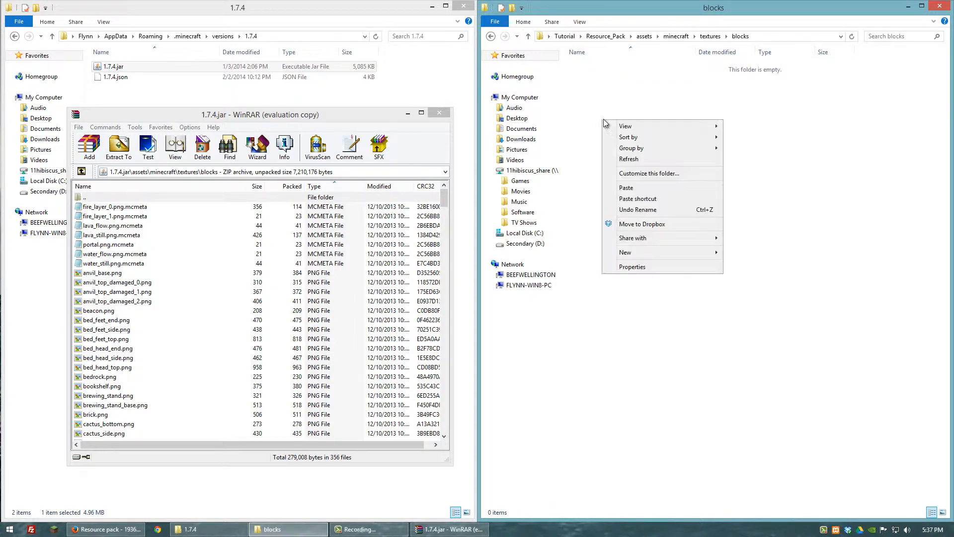
left_click(625, 190)
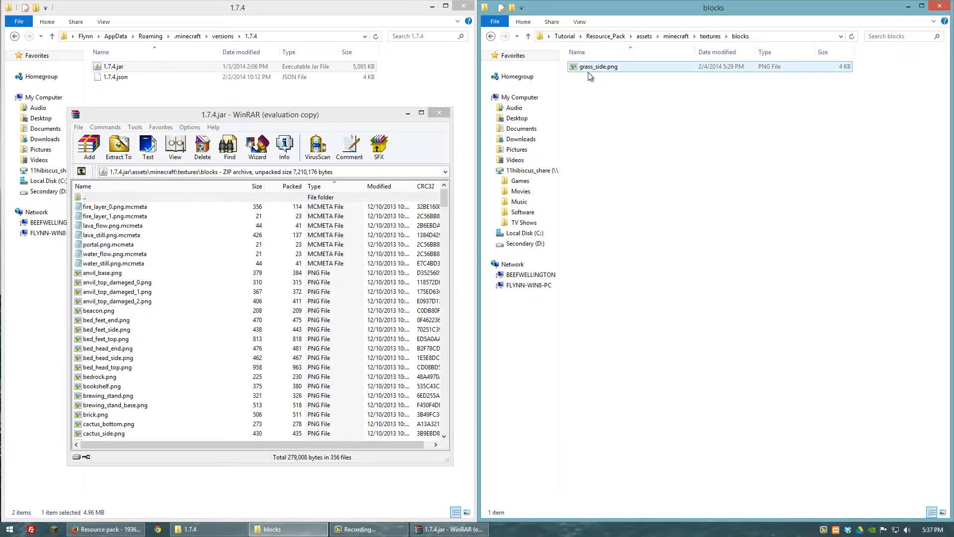
left_click(575, 146)
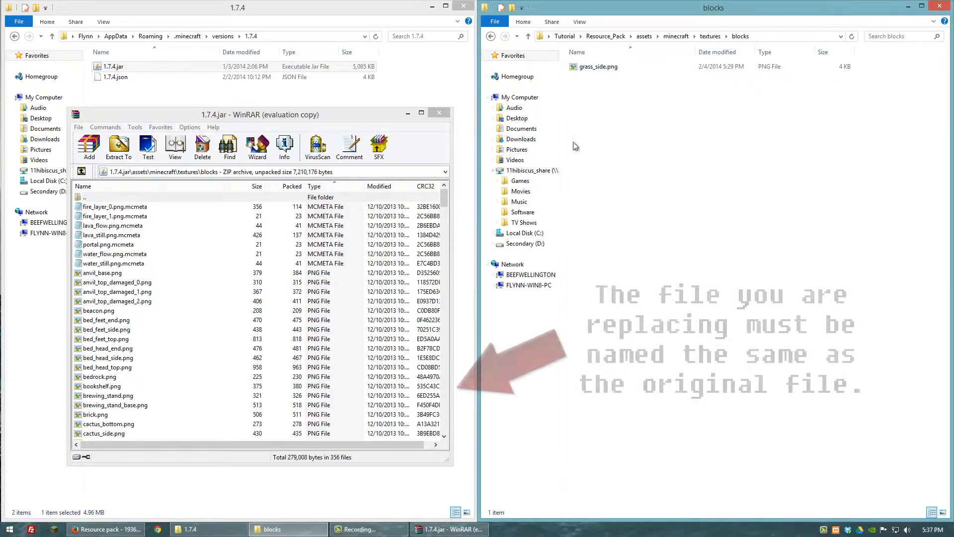
- Compare the pasted texture's file name with the original grass_side.png in the archive's blocks folder
left_click(601, 69)
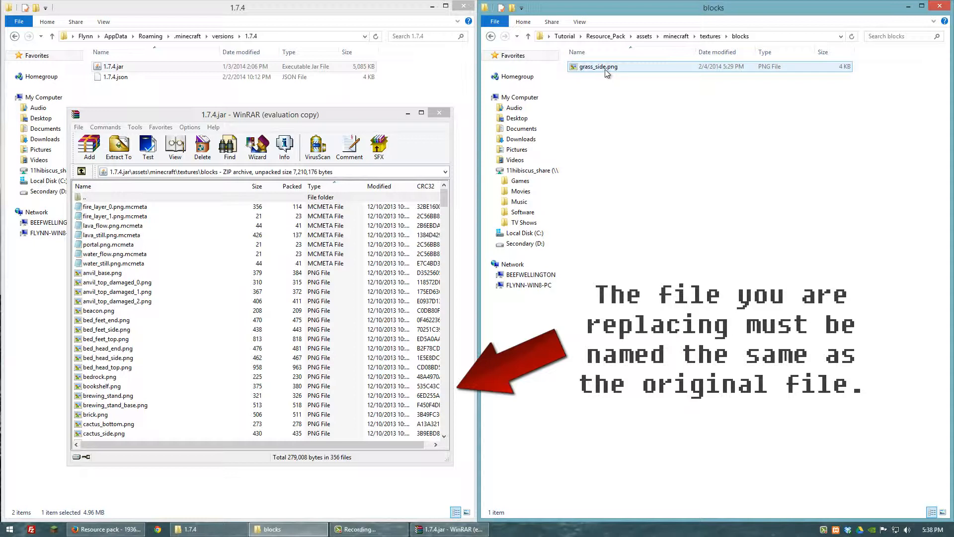
left_click_drag(444, 201, 442, 304)
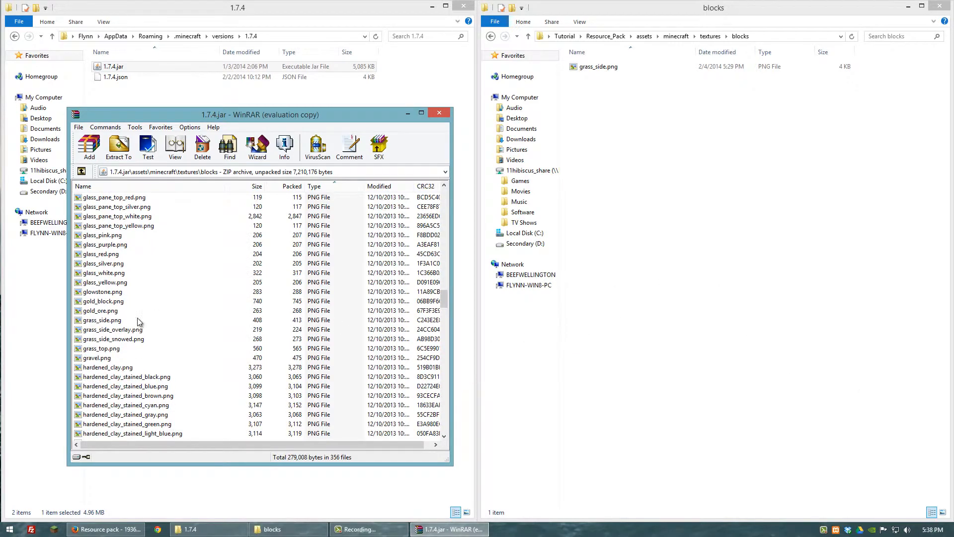
left_click(97, 321)
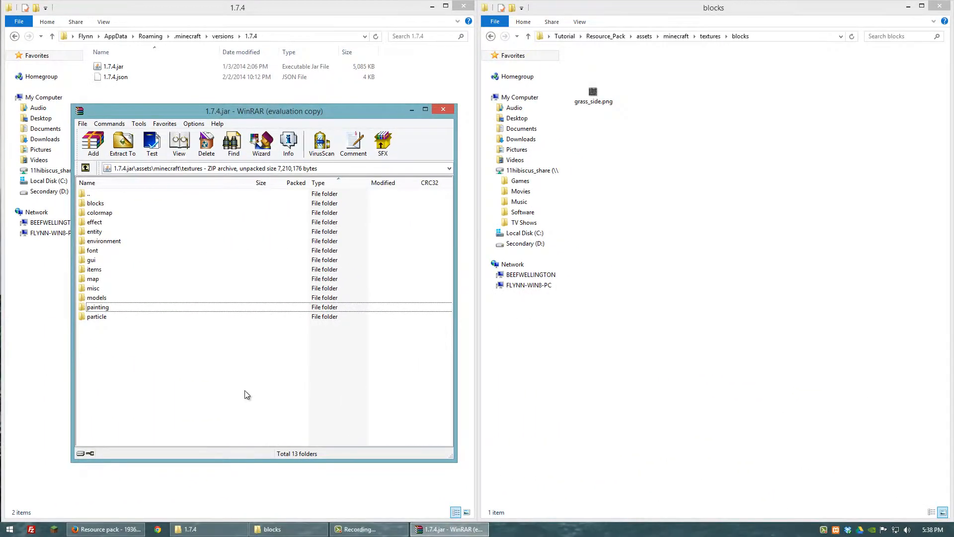
- Create a folder named painting inside the resource pack's textures folder, next to blocks
left_click(492, 37)
left_click(492, 38)
left_click(505, 38)
left_click(610, 110)
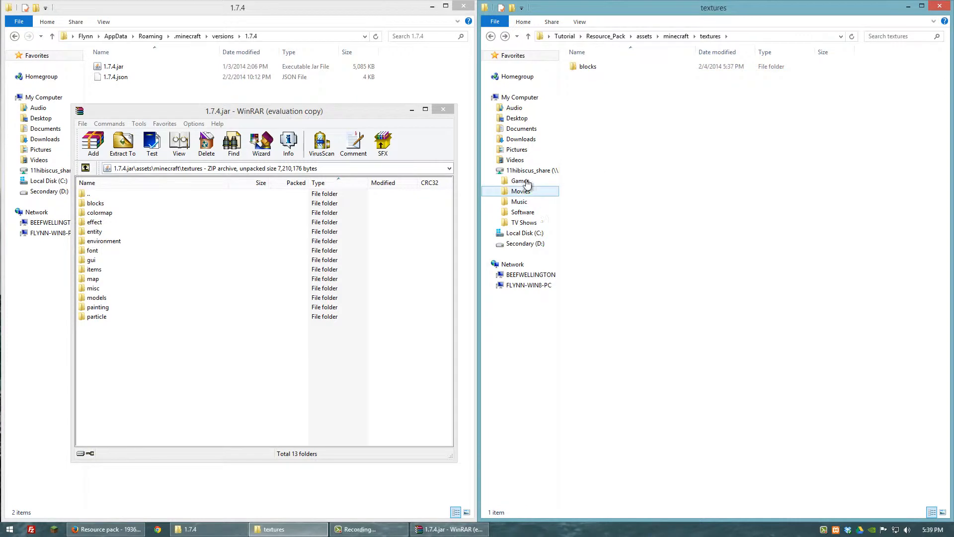
right_click(590, 98)
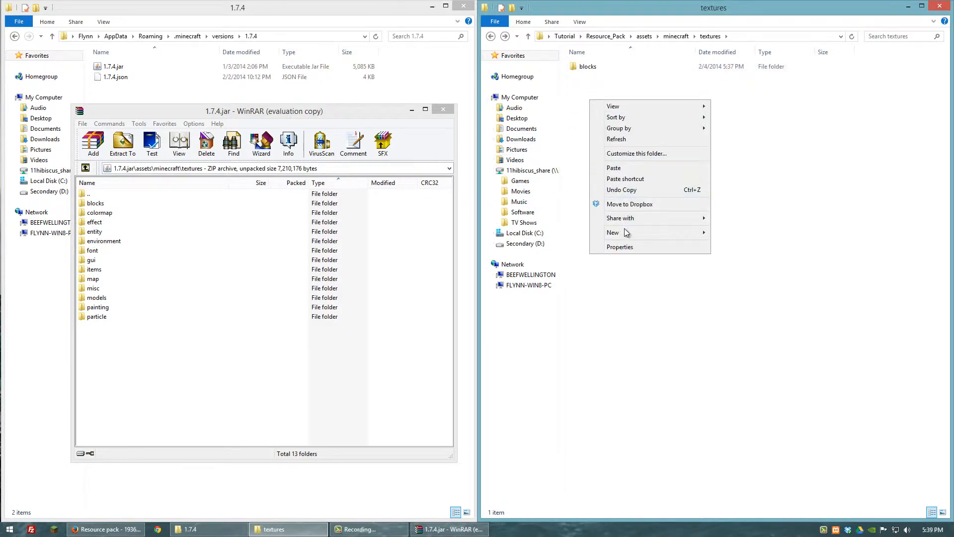
left_click(744, 234)
type("p")
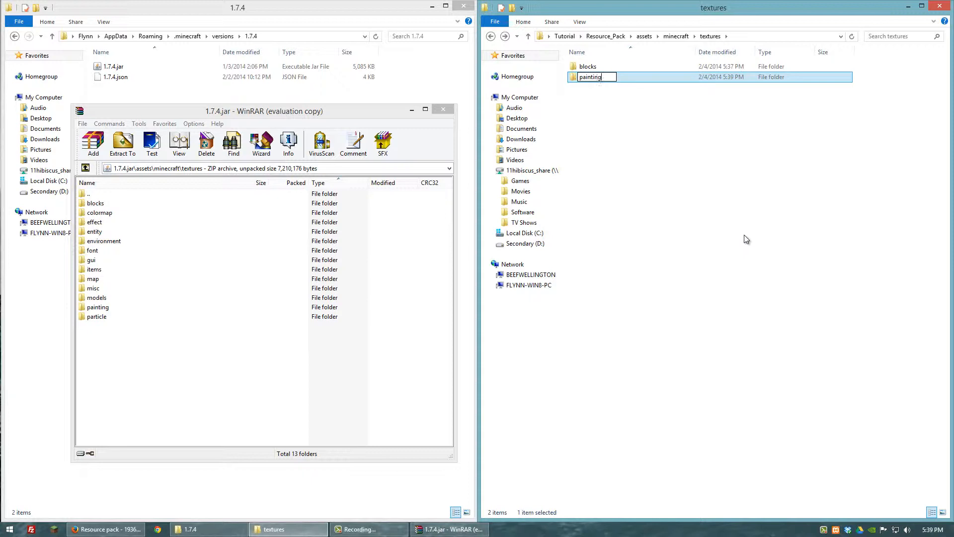
type("ainting")
key("Return")
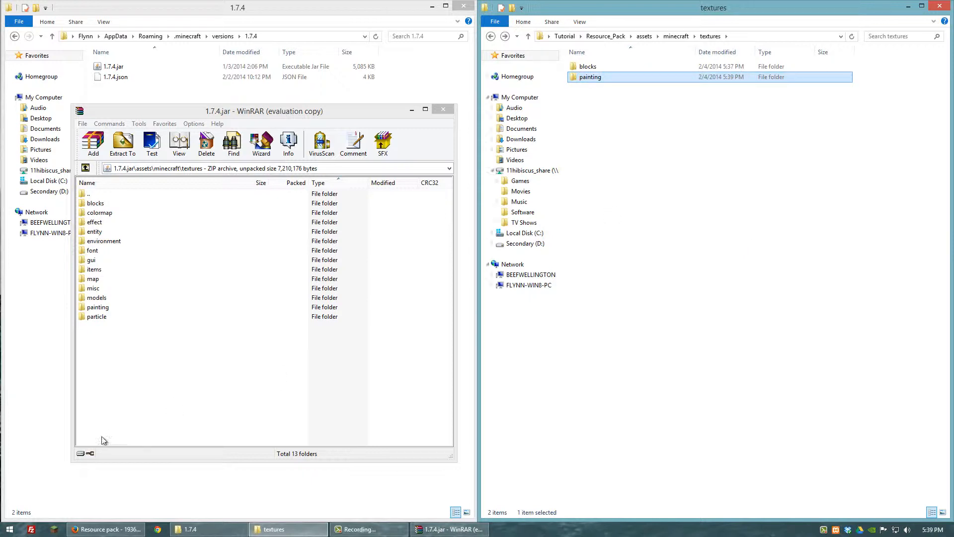
- Copy paintings_kristoffer_zetterstrand.png from the archive's painting folder into the resource pack's painting folder and close the archive
left_click(97, 308)
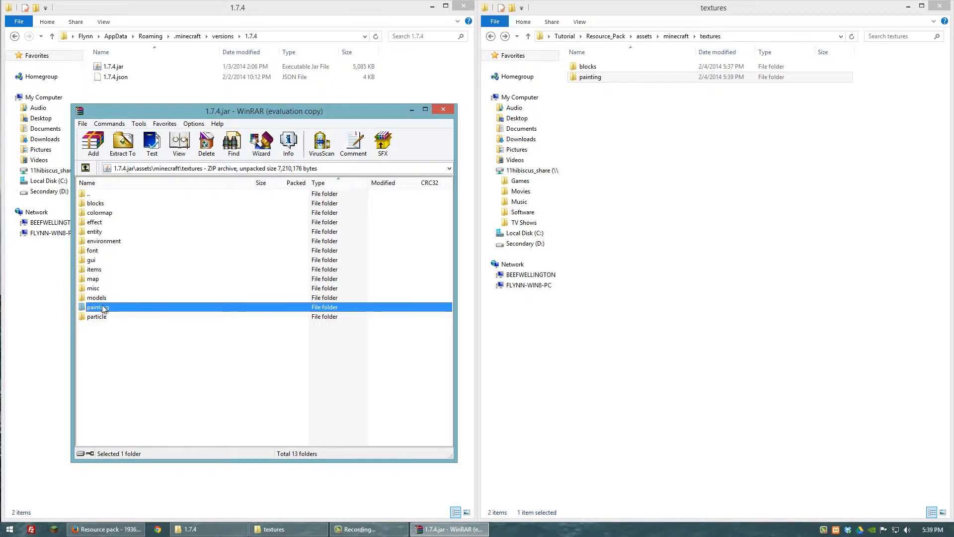
double_click(587, 78)
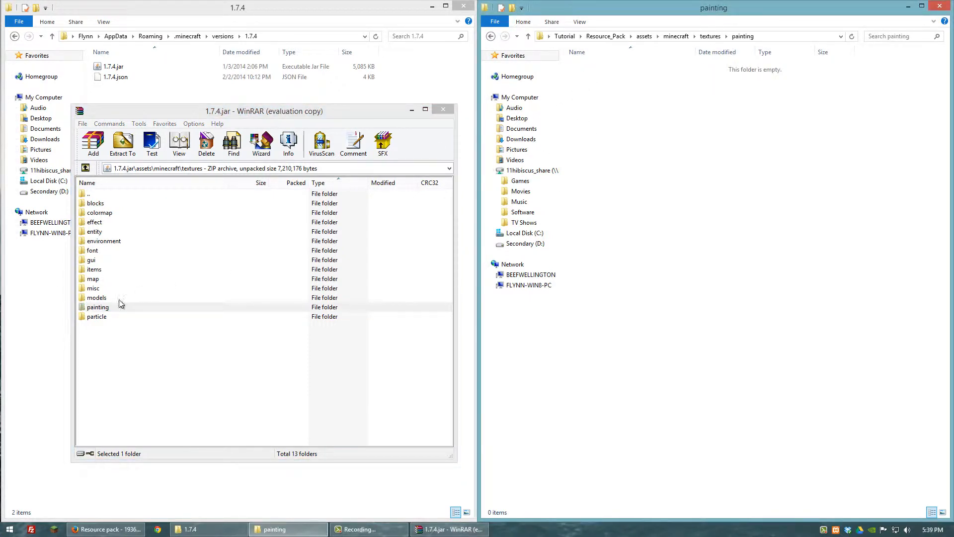
double_click(102, 308)
mouse_move(114, 204)
left_mouse_down()
mouse_move(499, 183)
mouse_move(654, 131)
left_mouse_up()
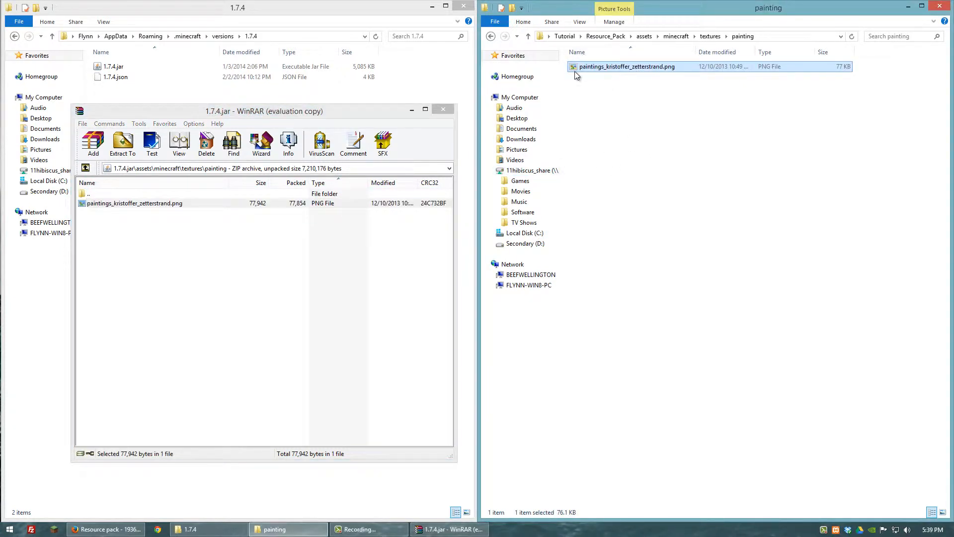
left_click(444, 110)
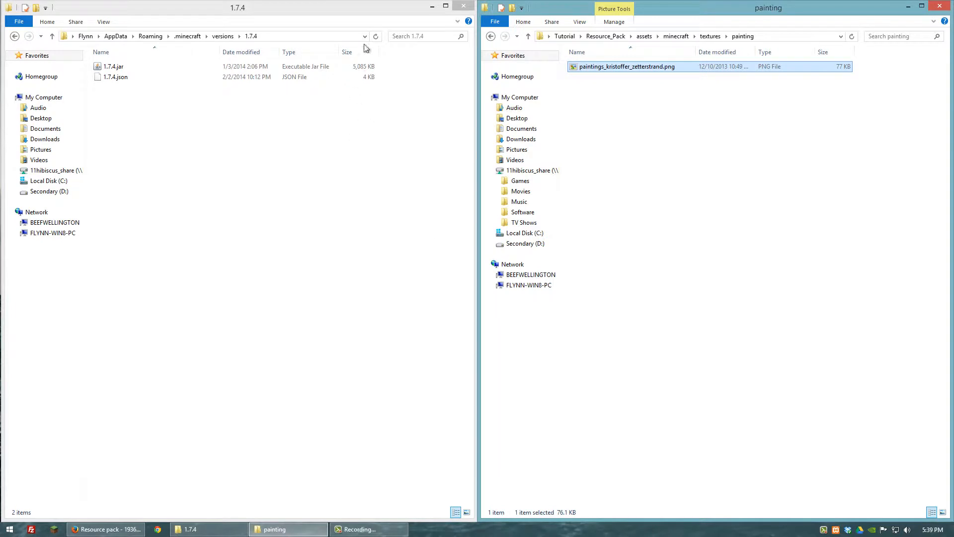
- Open the copied paintings_kristoffer_zetterstrand.png in Paint for editing, focusing on the bottom row of large paintings
right_click(587, 72)
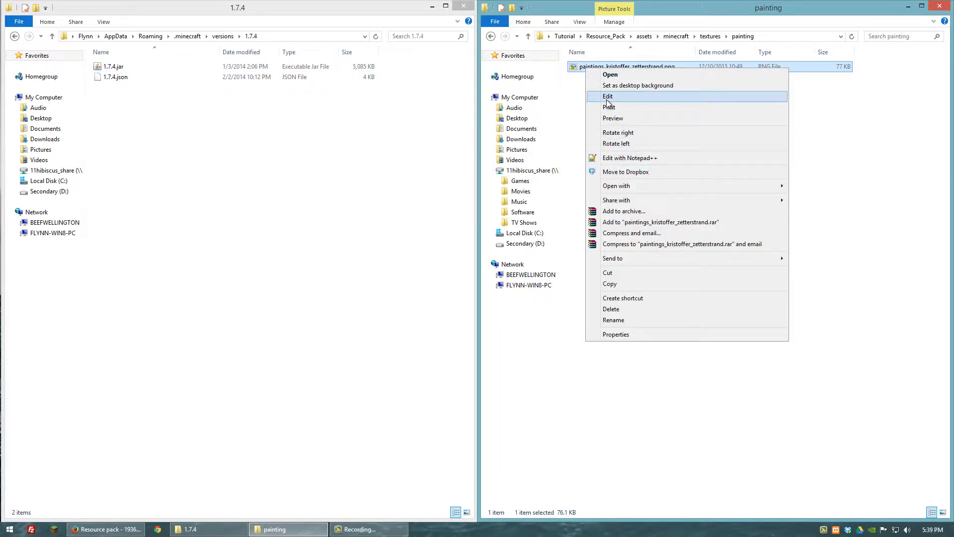
left_click(607, 99)
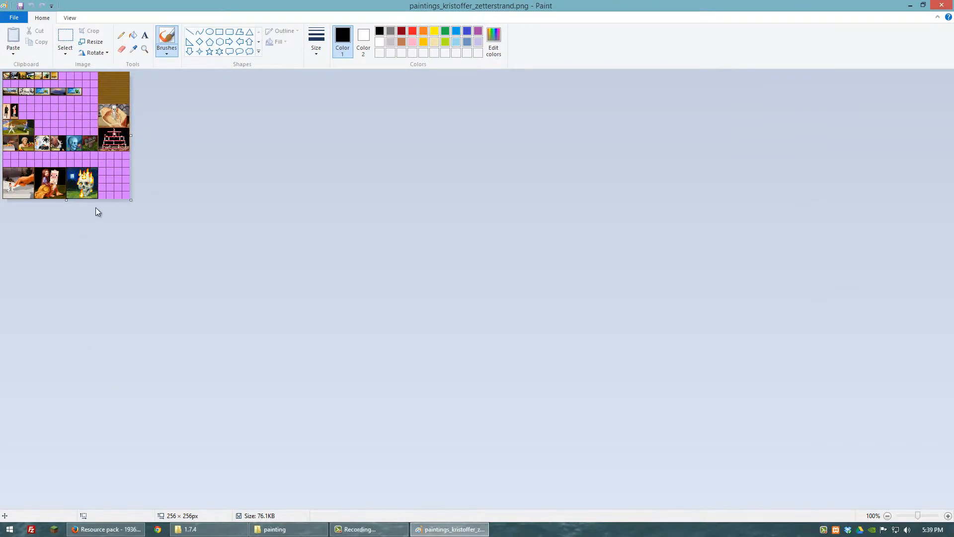
scroll(79, 184, "up", 4, "ctrl")
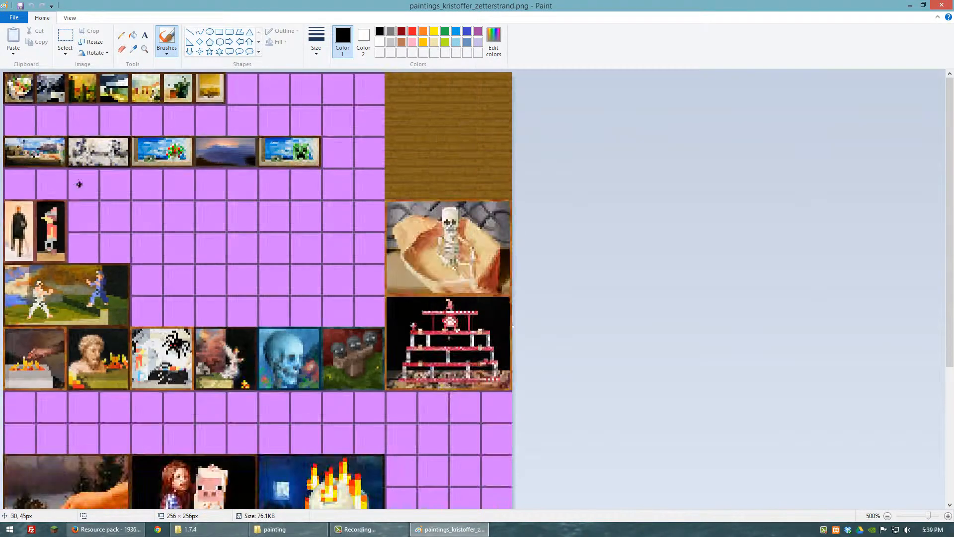
scroll(79, 185, "up", 3, "ctrl")
scroll(144, 240, "down", 10)
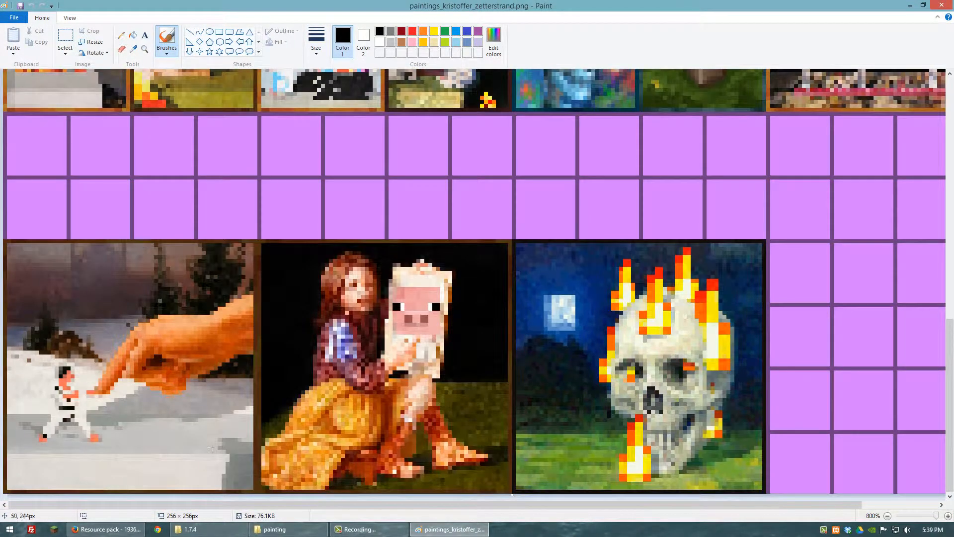
- Open nic_cage.png from the Tutorial folder's Images subfolder in Paint for editing
left_click(287, 529)
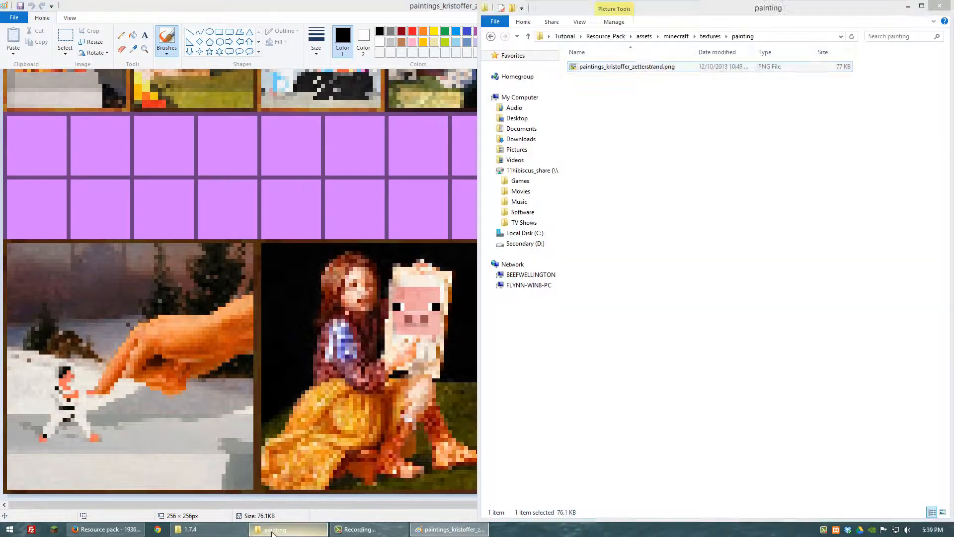
left_click(491, 37)
left_click(493, 37)
left_click(493, 37)
left_click(494, 37)
left_click(493, 37)
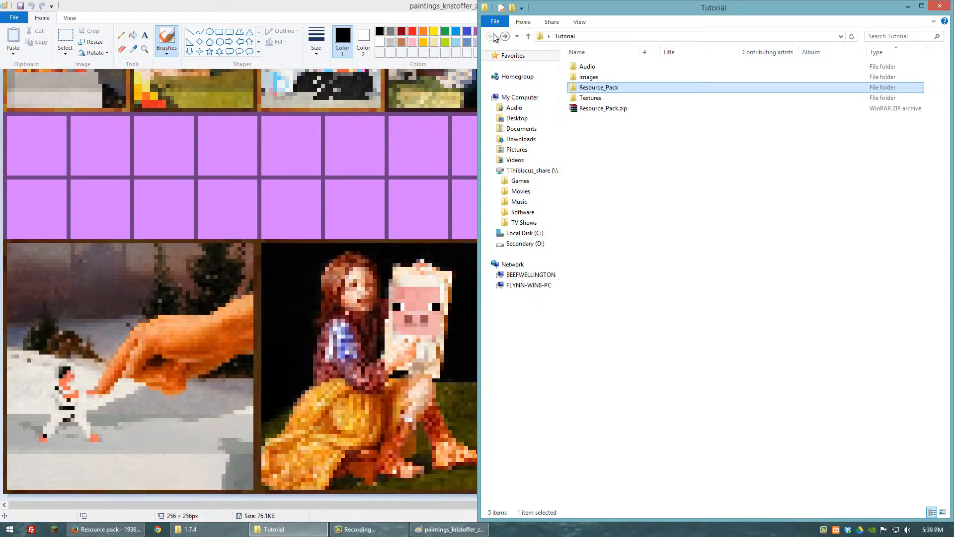
double_click(594, 77)
left_click(645, 84)
right_click(646, 86)
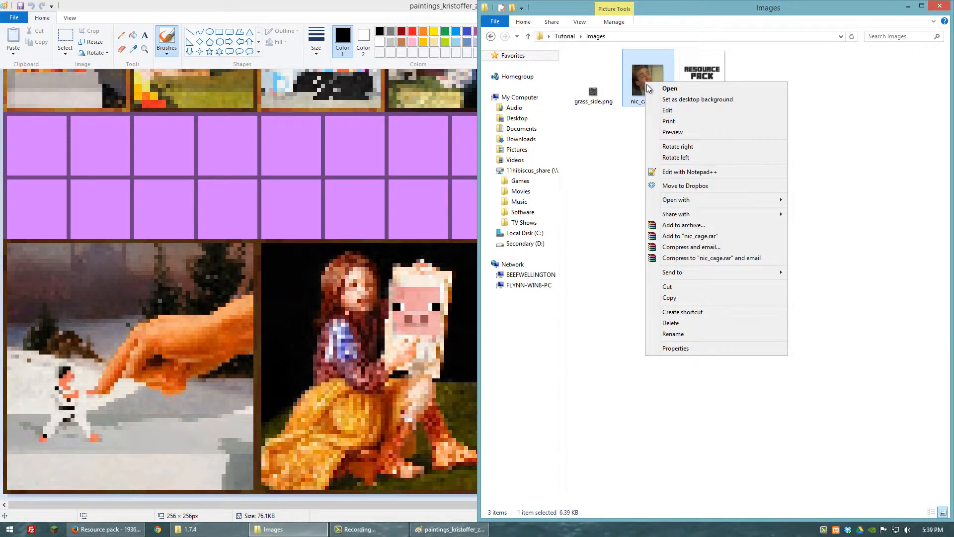
left_click(658, 109)
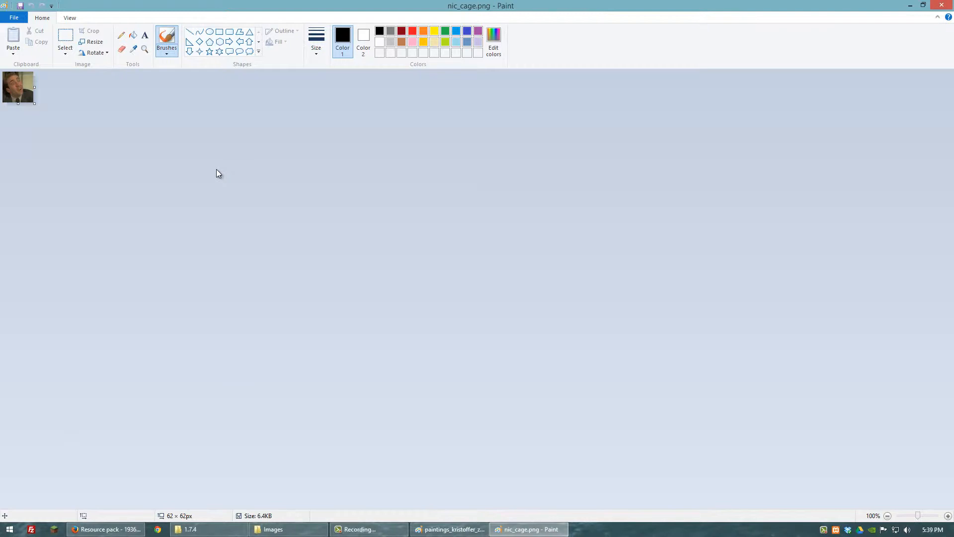
- Select the entire nic_cage.png image and copy it
left_click(73, 50)
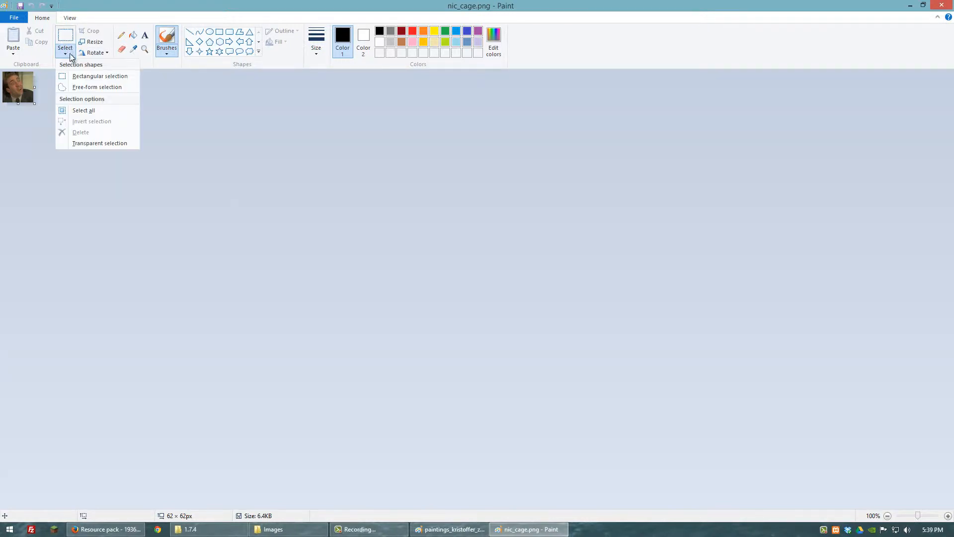
left_click(77, 109)
right_click(23, 80)
left_click(50, 103)
- Paste the copied portrait into the paintings texture and place it over the first large painting in the bottom row
left_click(433, 530)
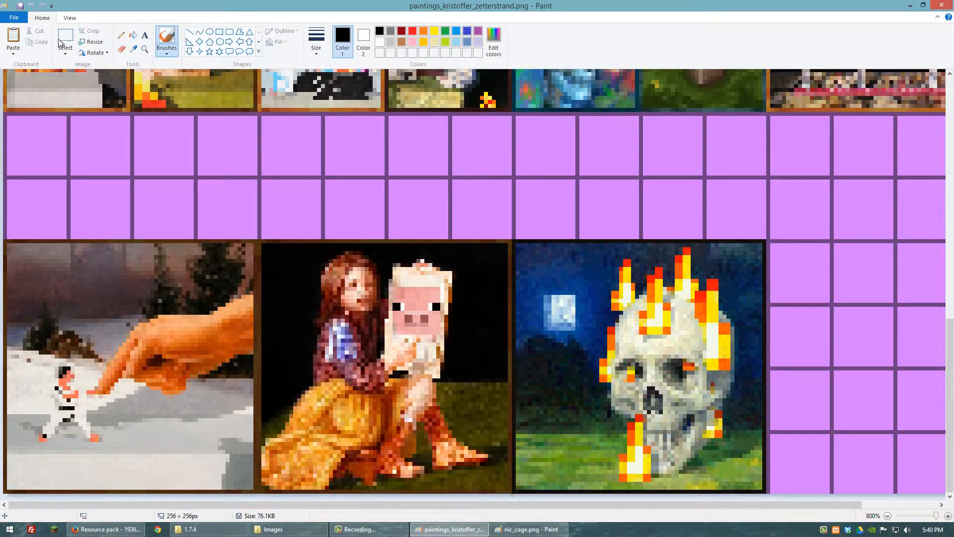
left_click(65, 37)
right_click(187, 172)
left_click(211, 198)
mouse_move(101, 162)
left_mouse_down()
mouse_move(142, 175)
mouse_move(146, 265)
mouse_move(161, 278)
mouse_move(109, 323)
left_mouse_up()
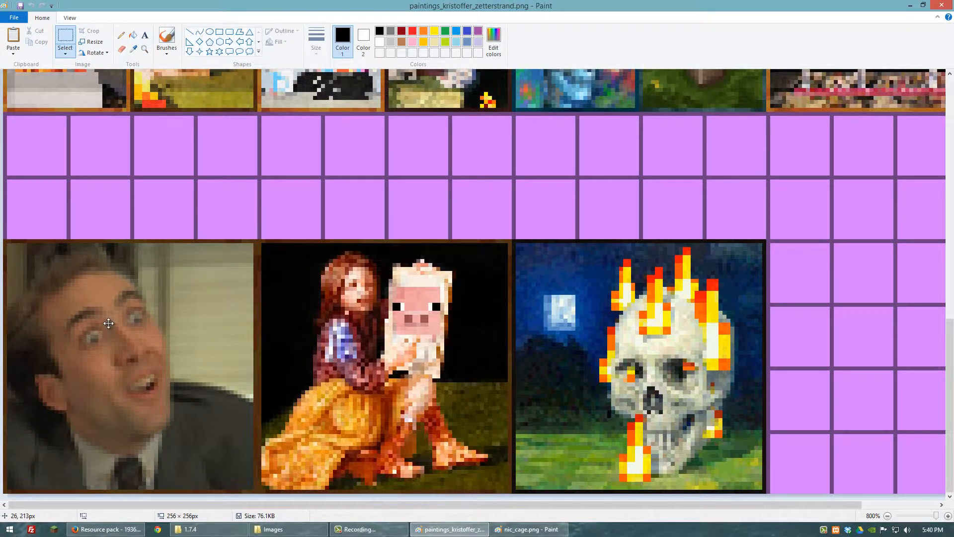
left_click_drag(108, 323, 109, 323)
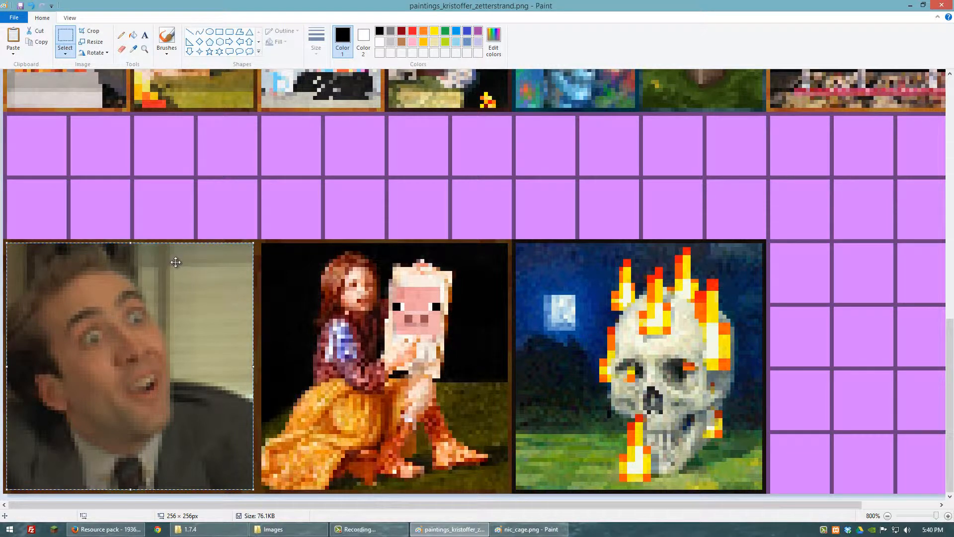
- Paste the portrait over the second and third large paintings in the bottom row, and close both Paint images
key("ctrl+v")
mouse_move(131, 169)
left_mouse_down()
mouse_move(348, 243)
mouse_move(394, 326)
mouse_move(388, 340)
left_mouse_up()
key("ctrl+v")
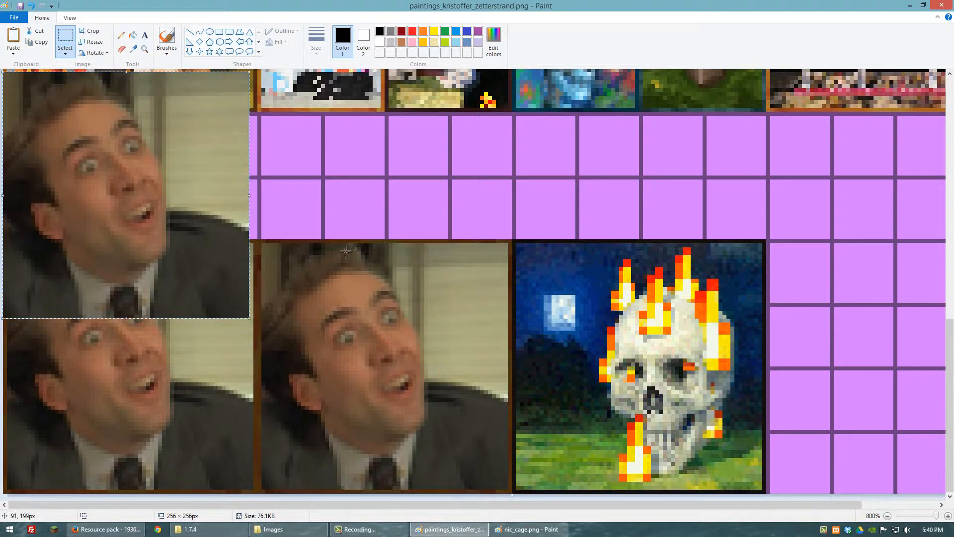
mouse_move(115, 152)
left_mouse_down()
mouse_move(629, 295)
mouse_move(628, 323)
left_mouse_up()
left_click(514, 179)
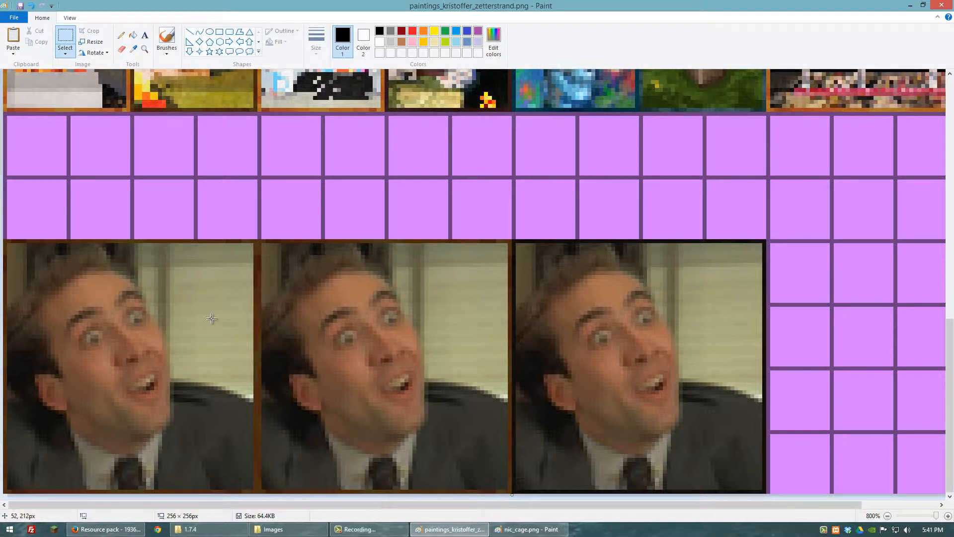
left_click(941, 6)
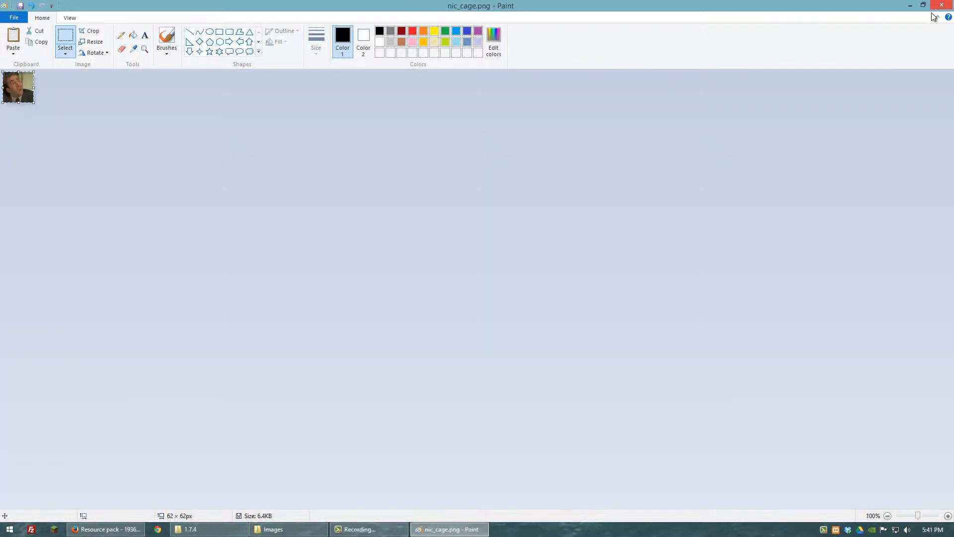
left_click(941, 6)
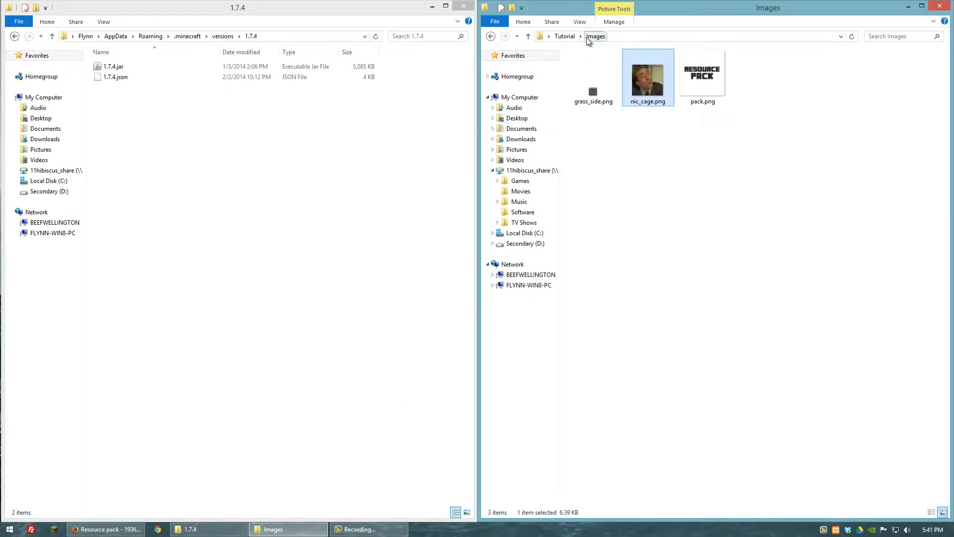
- View paintings_kristoffer_zetterstrand.png from the resource pack's painting folder to check the replaced paintings, then close it
left_click(567, 38)
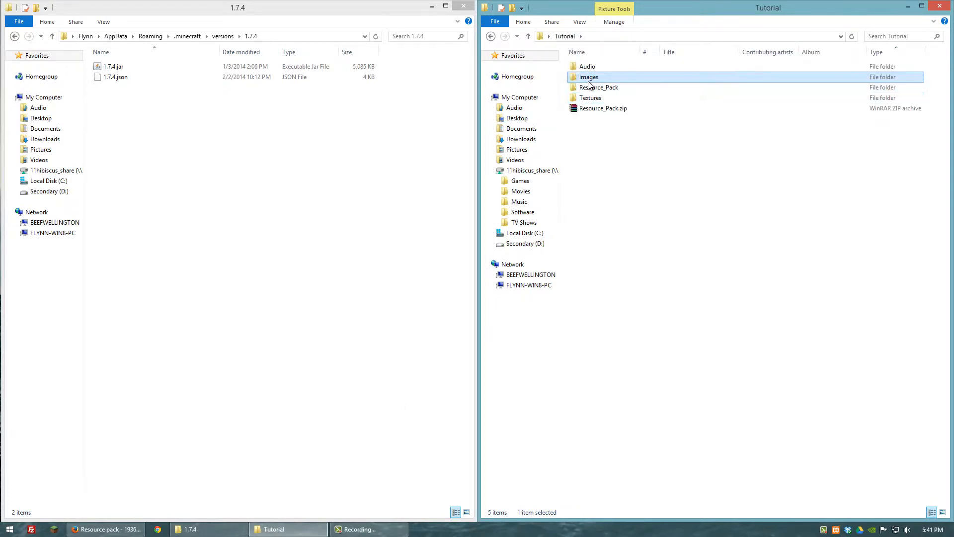
double_click(589, 89)
double_click(586, 68)
double_click(586, 70)
double_click(587, 77)
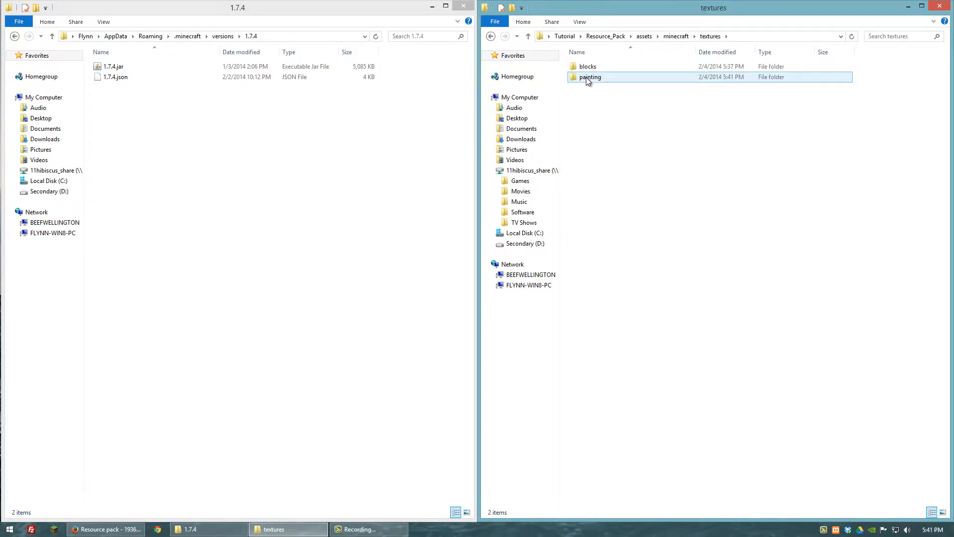
double_click(586, 77)
double_click(586, 74)
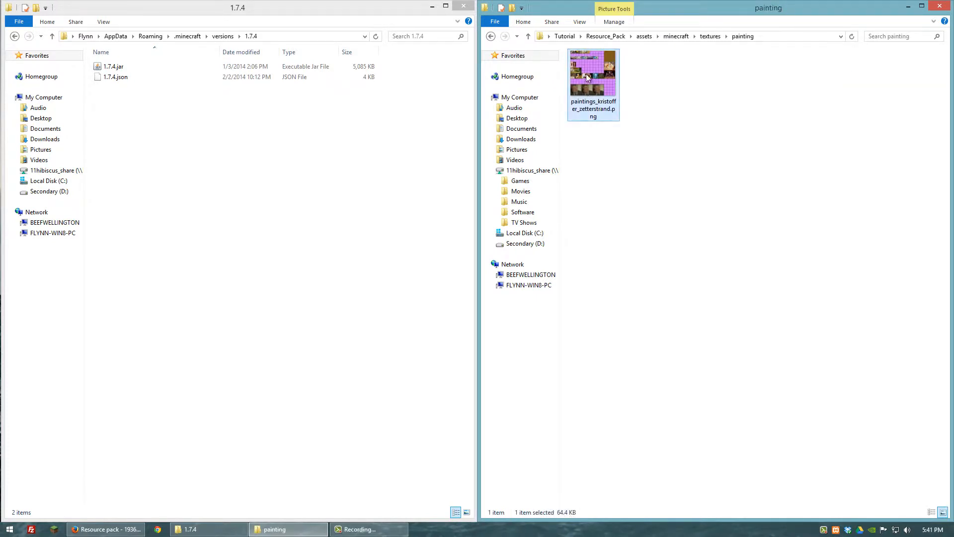
scroll(457, 315, "up", 3)
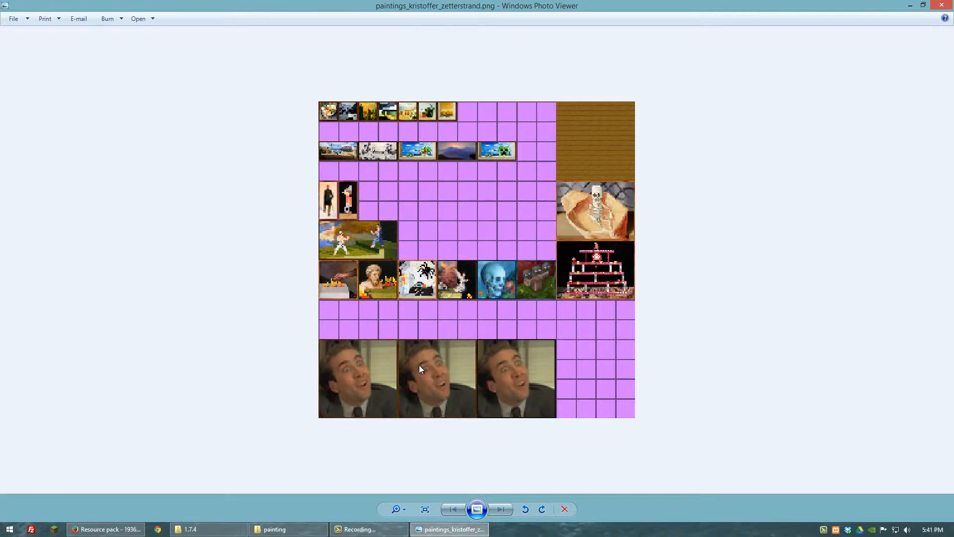
left_click(942, 5)
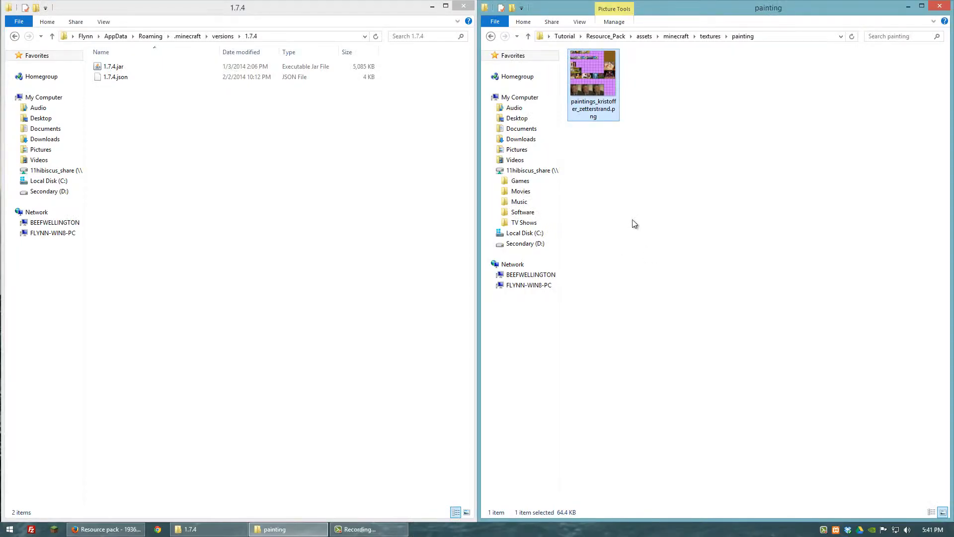
- Return to the Tutorial folder and open Resource_Pack.zip in WinRAR
left_click(490, 37)
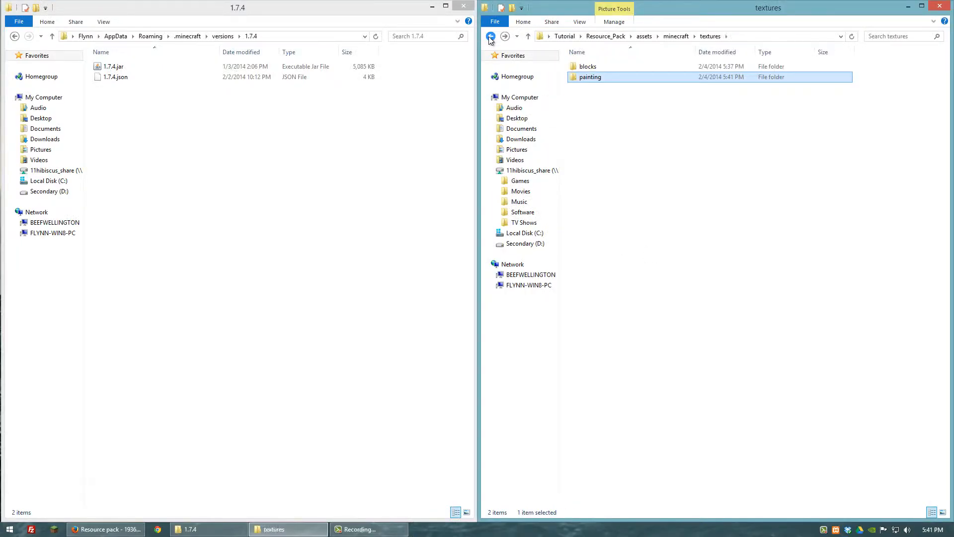
left_click(490, 37)
left_click(491, 37)
left_click(491, 37)
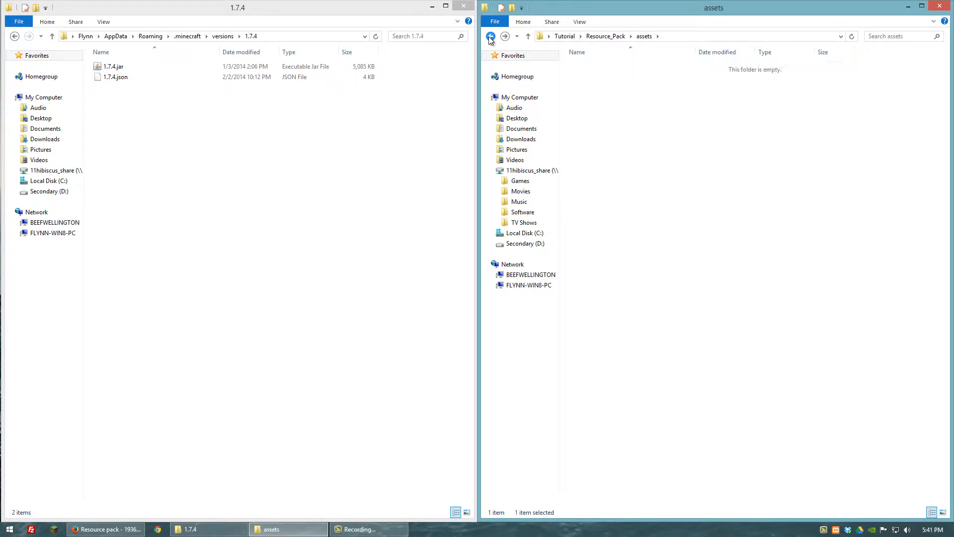
left_click(491, 37)
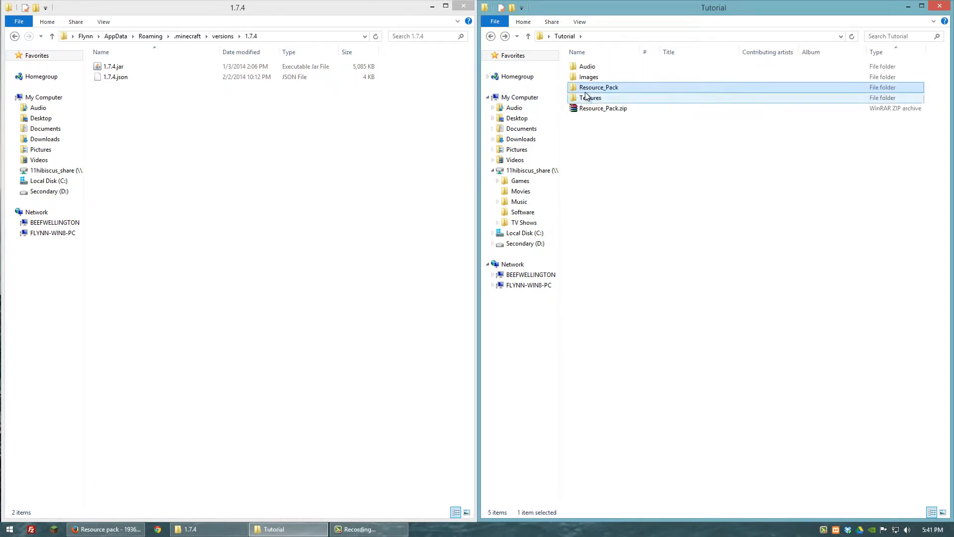
double_click(594, 109)
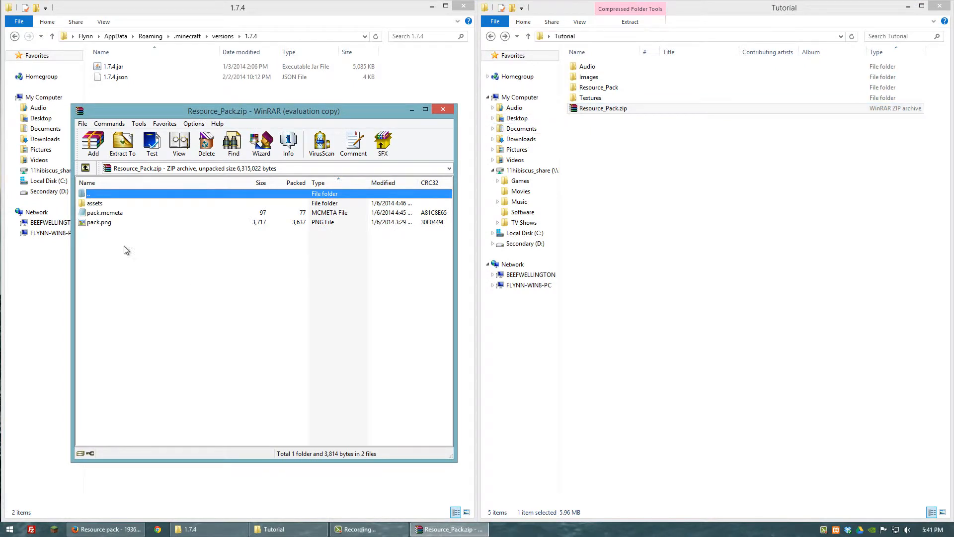
- Add assets, pack.mcmeta and pack.png from the Resource_Pack folder to Resource_Pack.zip, using the Add and replace files mode
double_click(596, 88)
left_click_drag(601, 129, 163, 304)
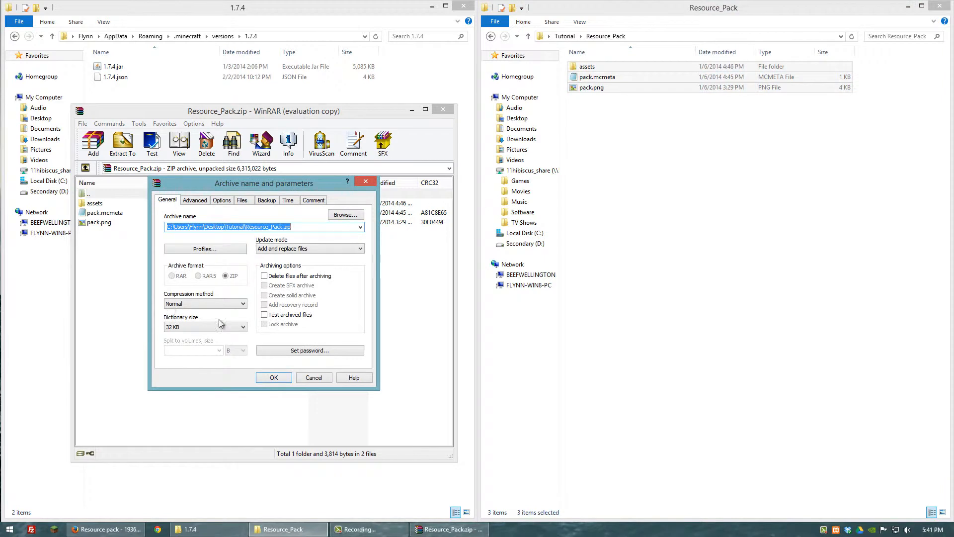
left_click(279, 386)
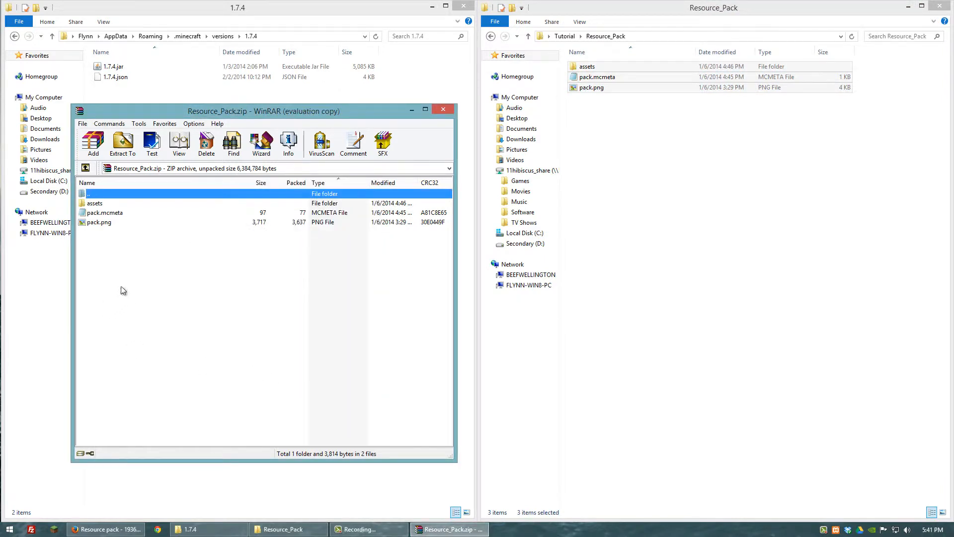
- Check the blocks and painting folders under assets\minecraft\textures in Resource_Pack.zip, and close the archive
double_click(95, 204)
double_click(96, 204)
double_click(96, 204)
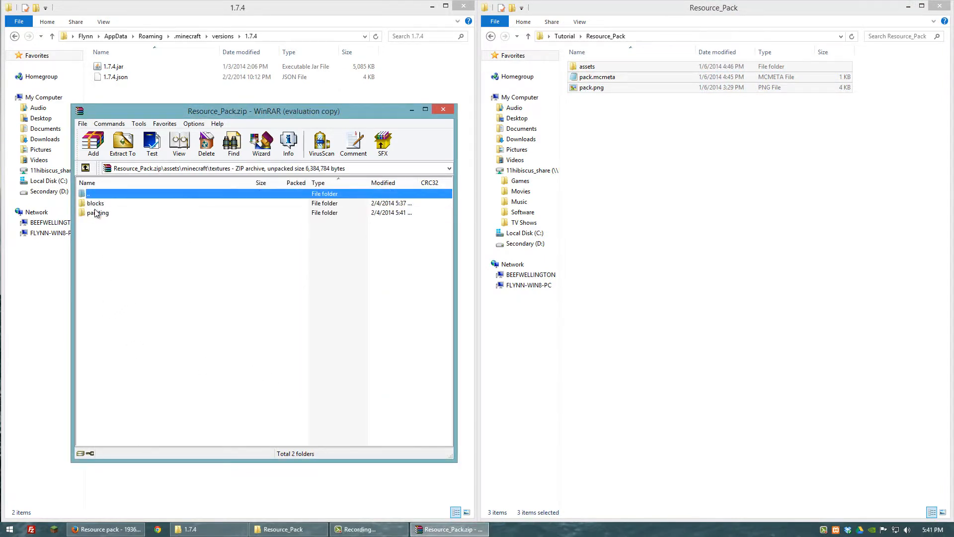
left_click(97, 216)
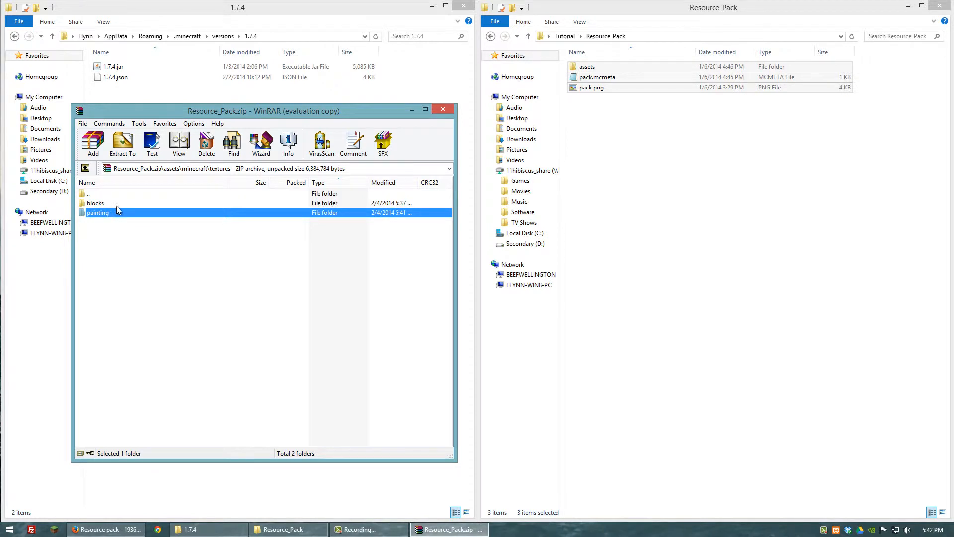
left_click(443, 110)
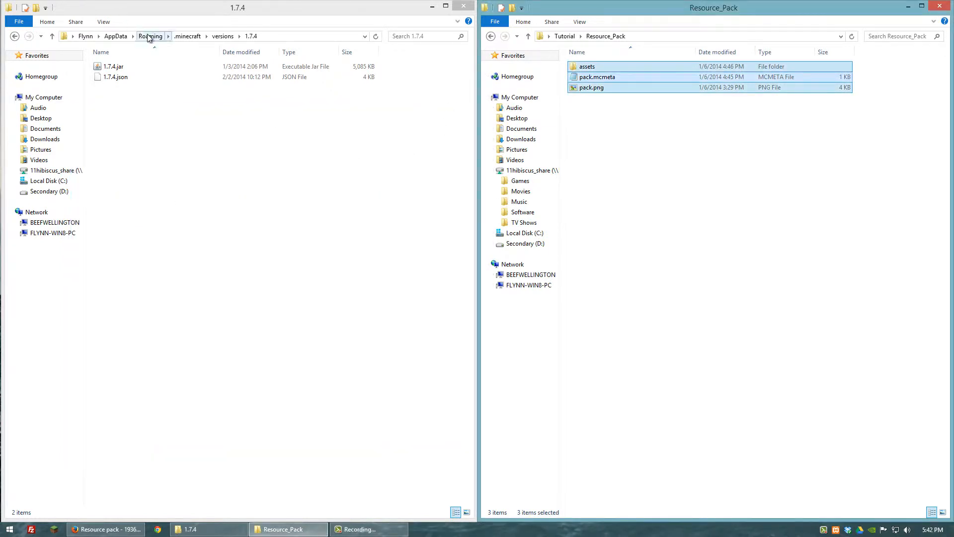
- Copy Resource_Pack.zip from the Tutorial folder into the resourcepacks folder of .minecraft
left_click(187, 38)
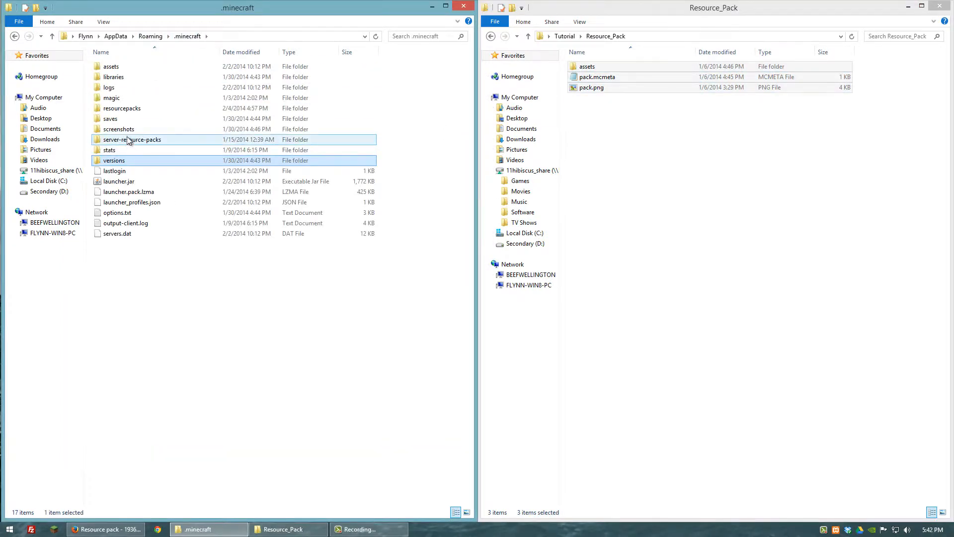
double_click(117, 109)
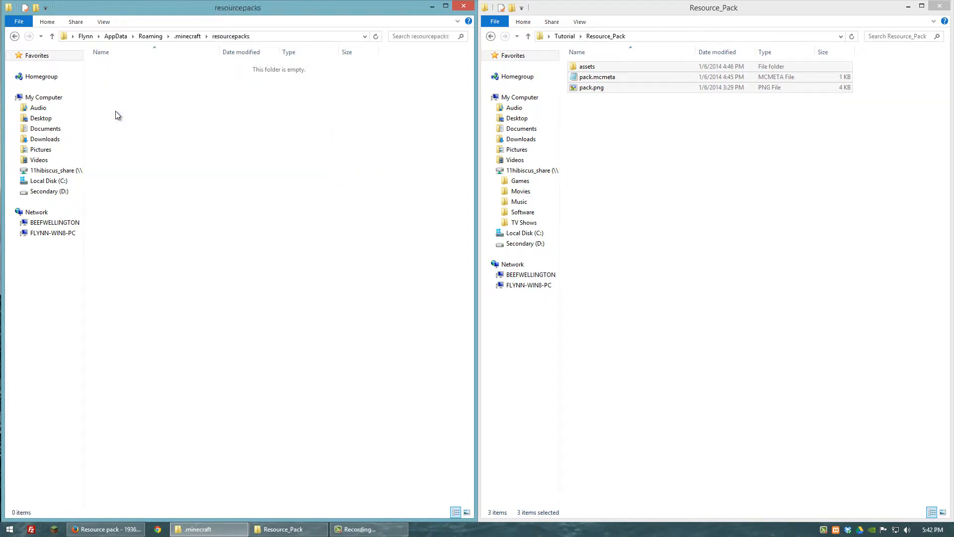
left_click(491, 36)
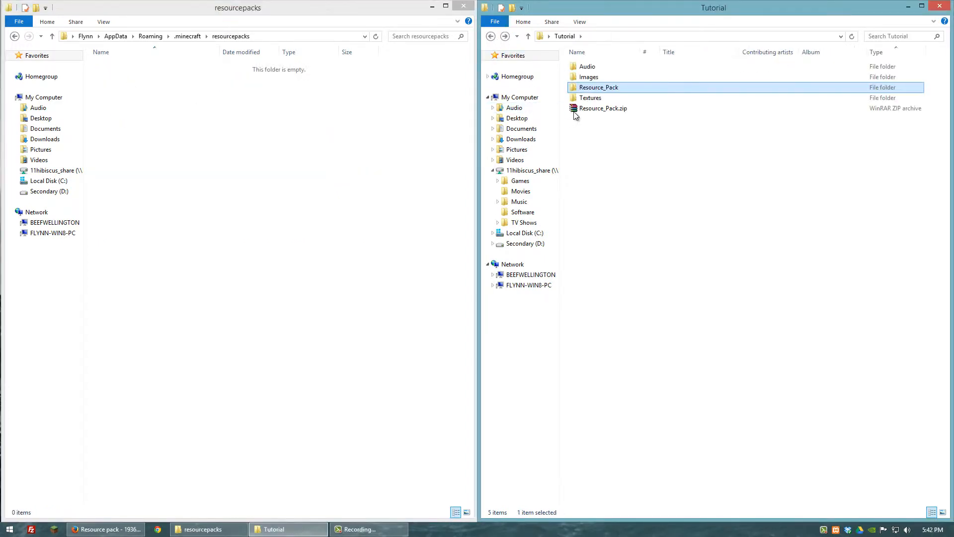
left_click_drag(602, 109, 201, 132)
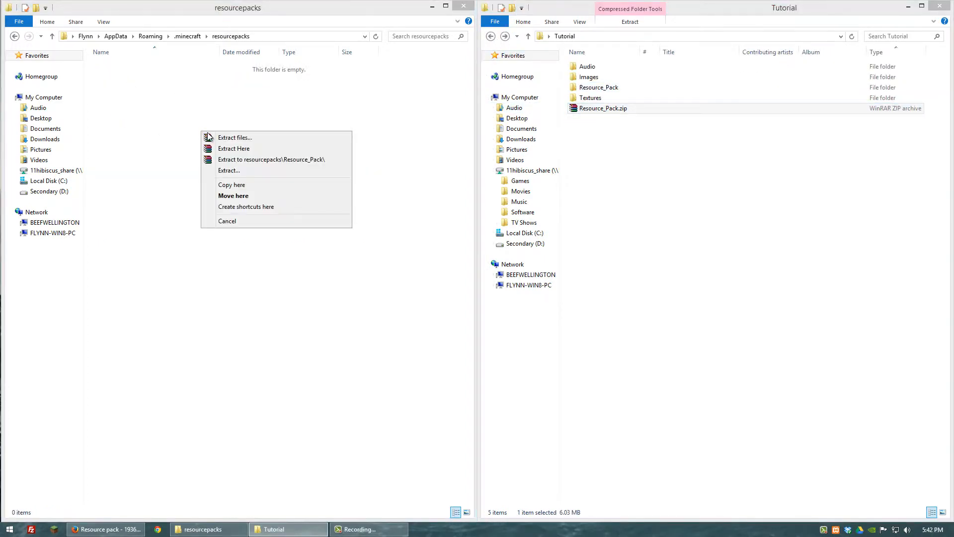
left_click(229, 185)
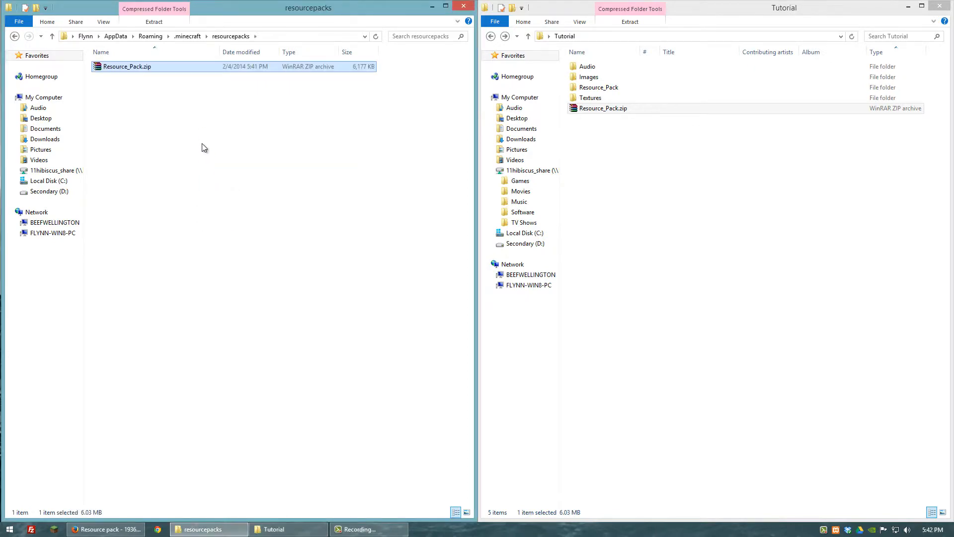
- Switch to Minecraft 1.7.4 and load the singleplayer world Test
left_click(189, 302)
left_click(62, 533)
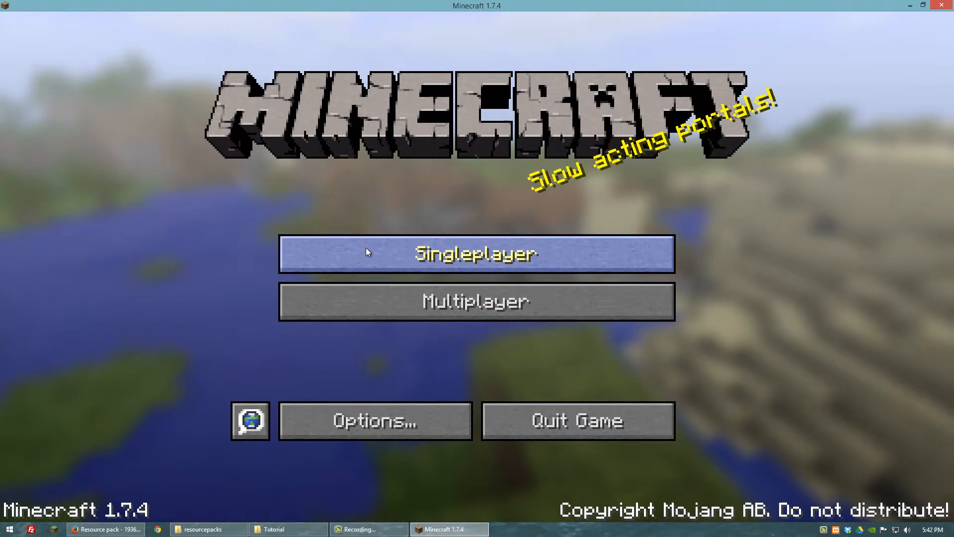
left_click(366, 252)
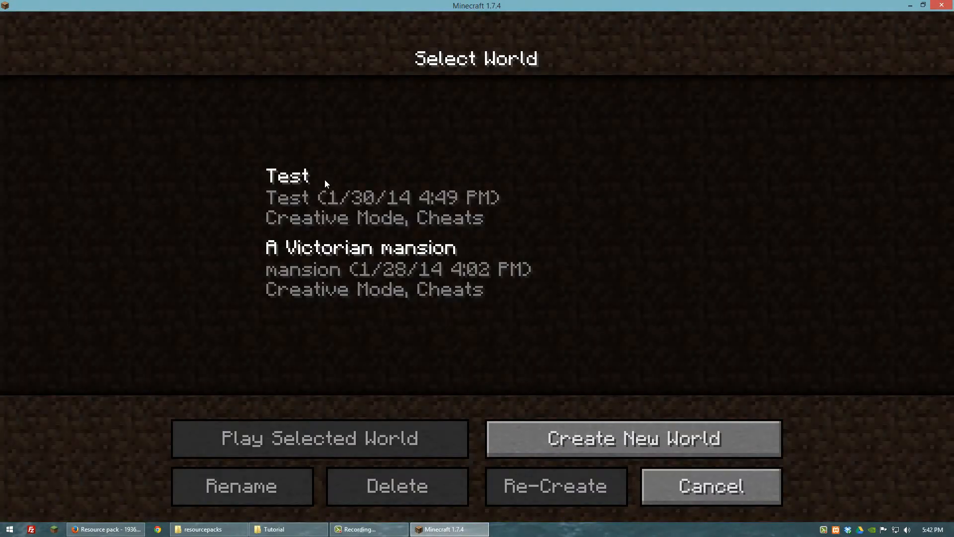
double_click(351, 196)
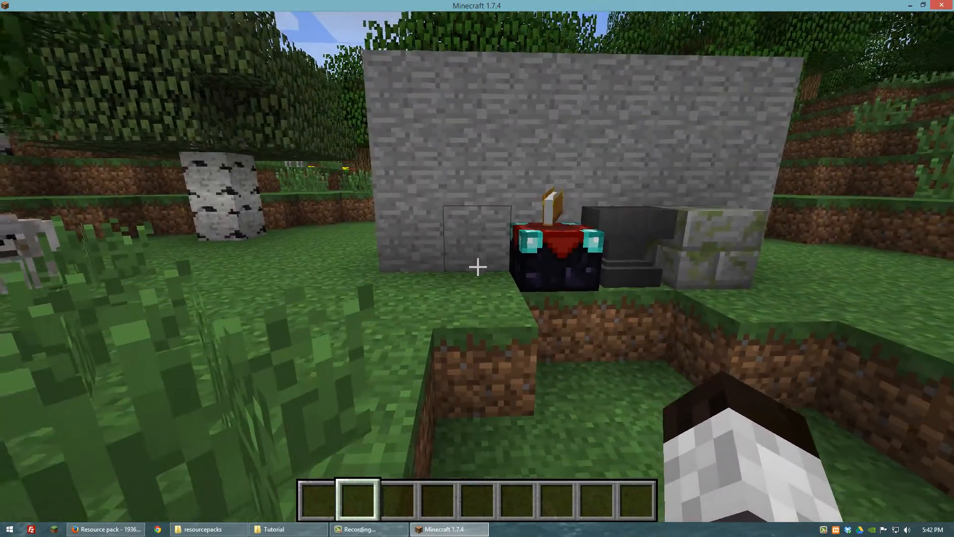
key("w")
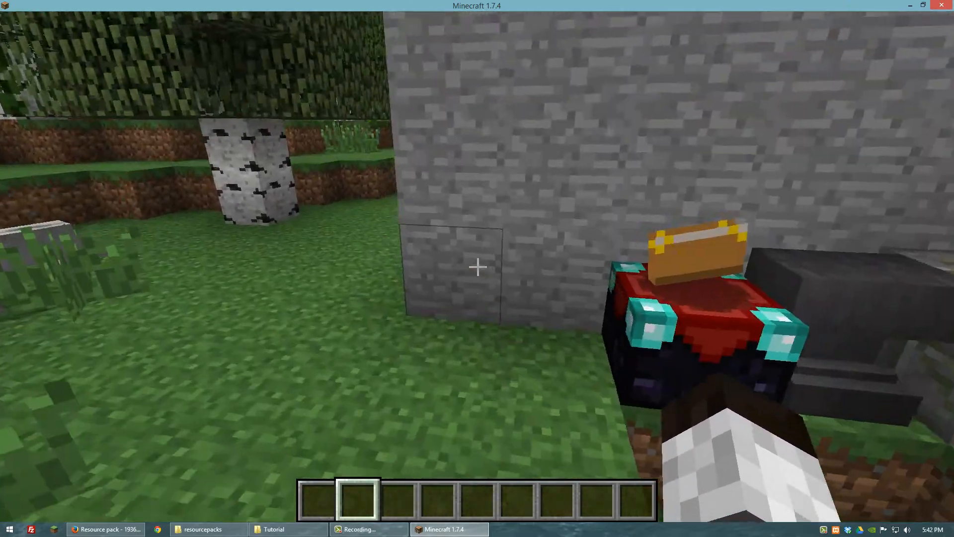
- Activate Resource_Pack.zip in the game's resource pack options and return to the world
key("Escape")
left_click(408, 319)
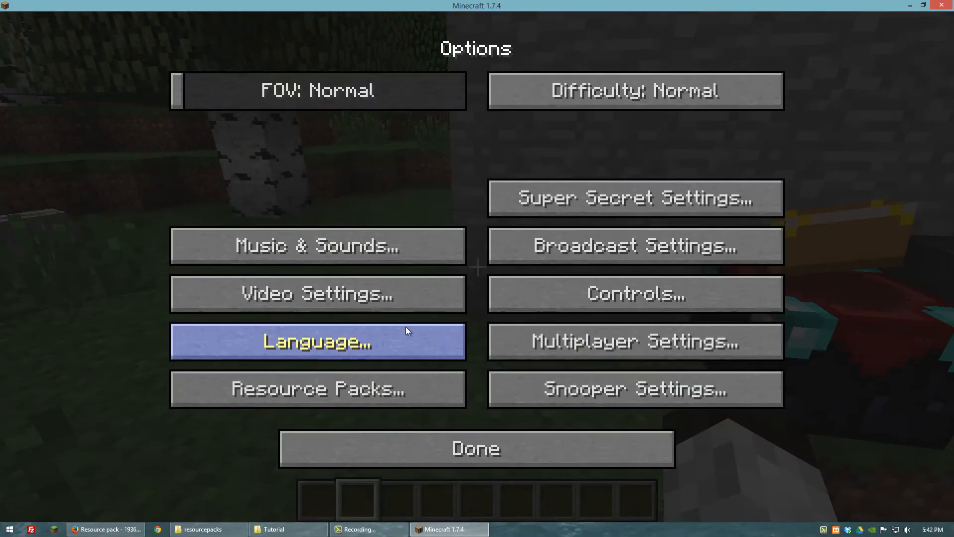
left_click(326, 394)
left_click(160, 157)
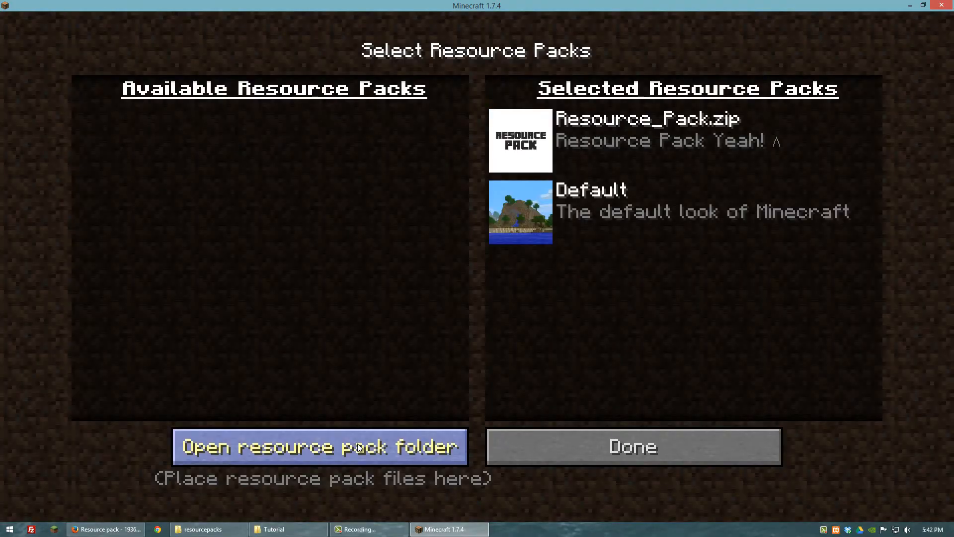
left_click(600, 446)
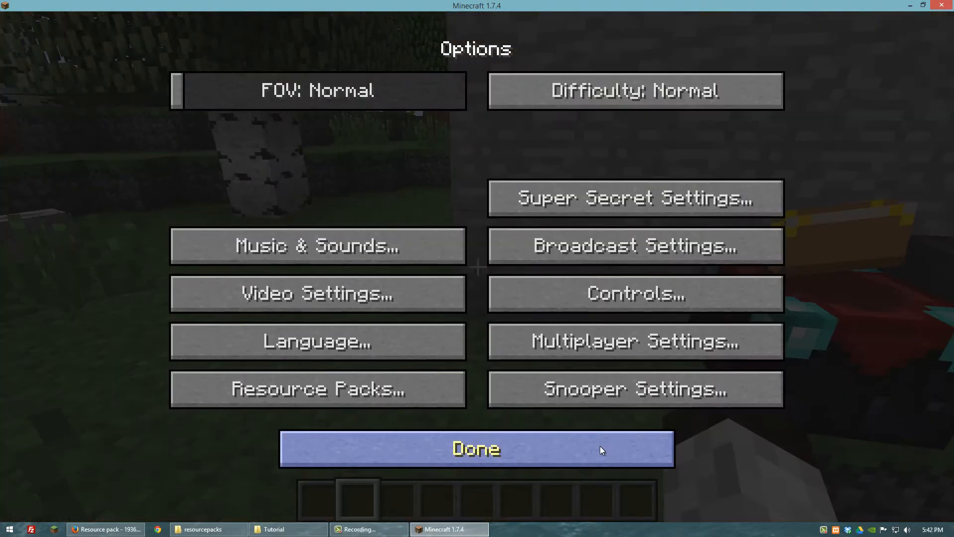
left_click(494, 452)
left_click(453, 174)
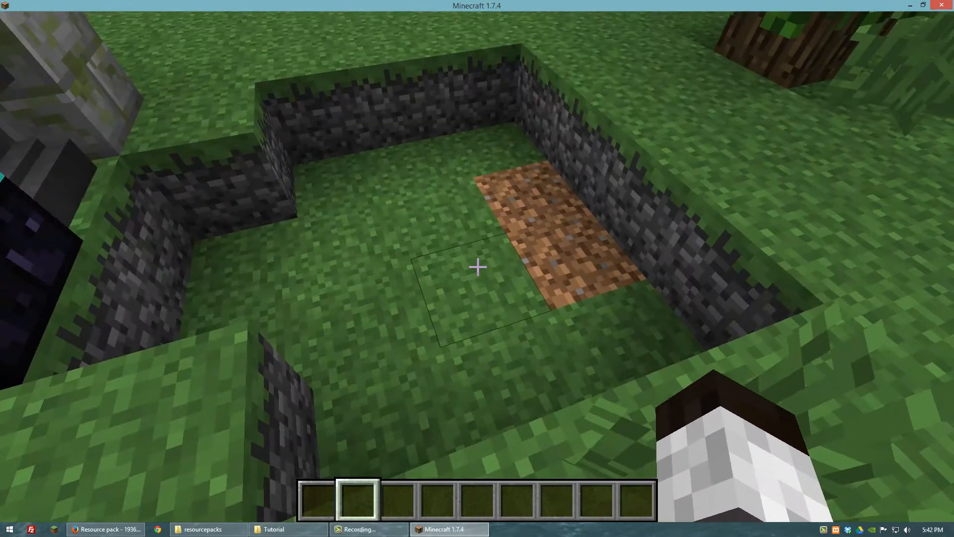
- Walk around the pit and examine the custom texture on the sides of the grass blocks
key("w")
key("w")
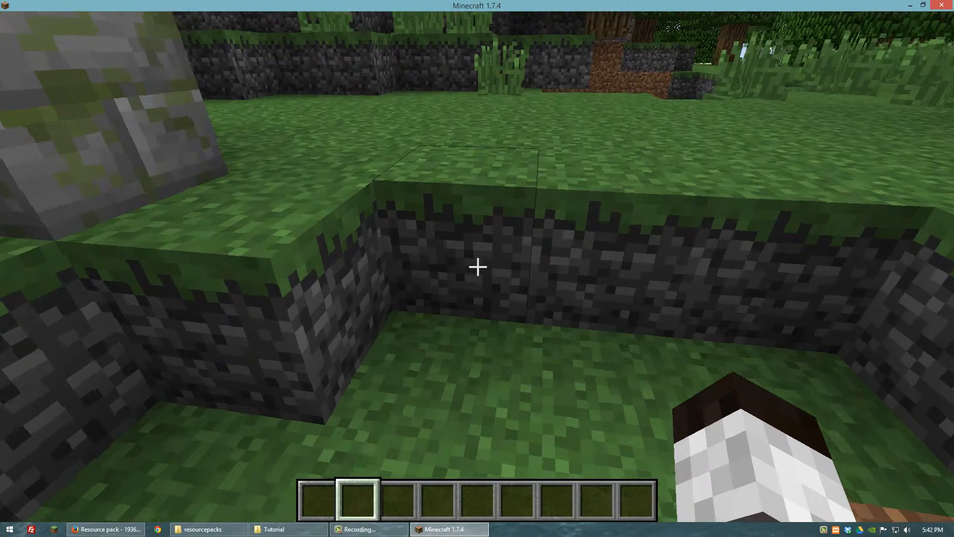
key("w")
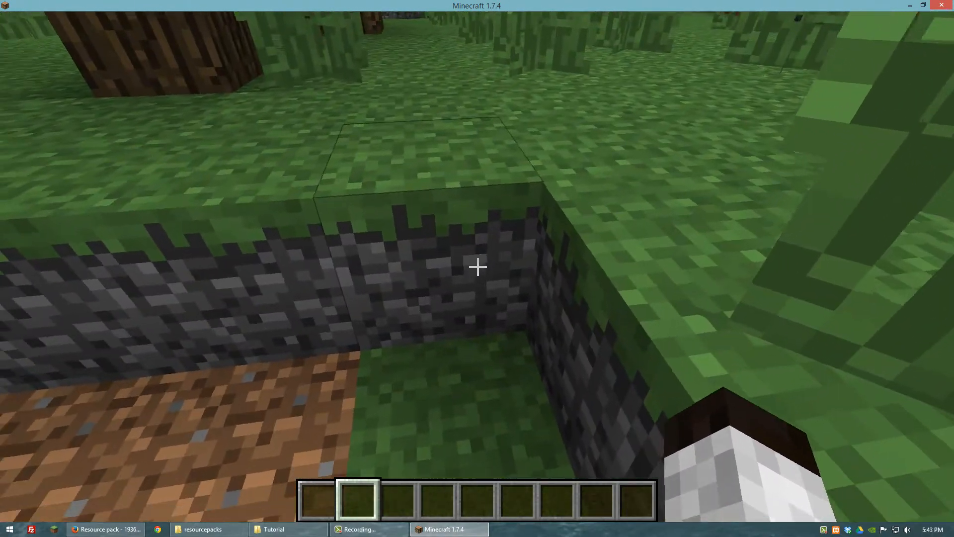
key("w")
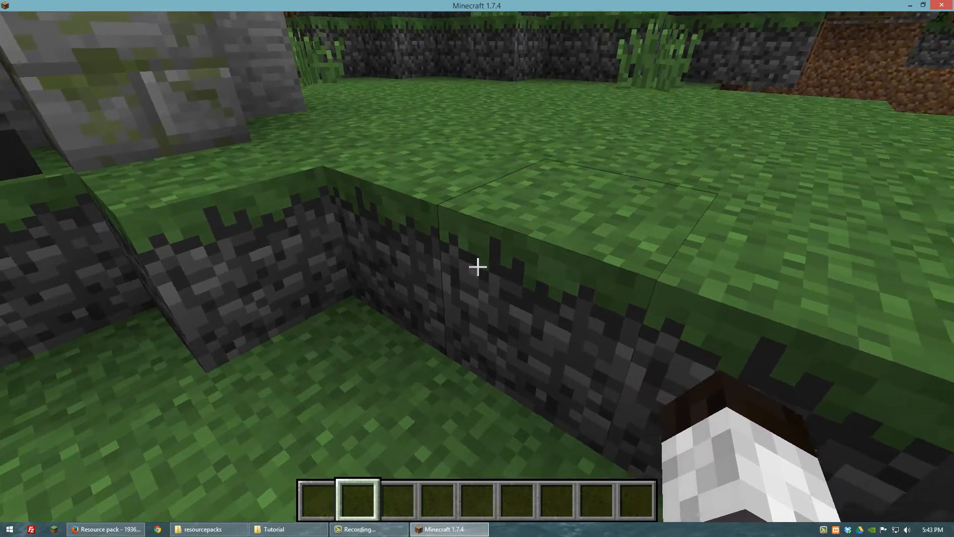
key("w")
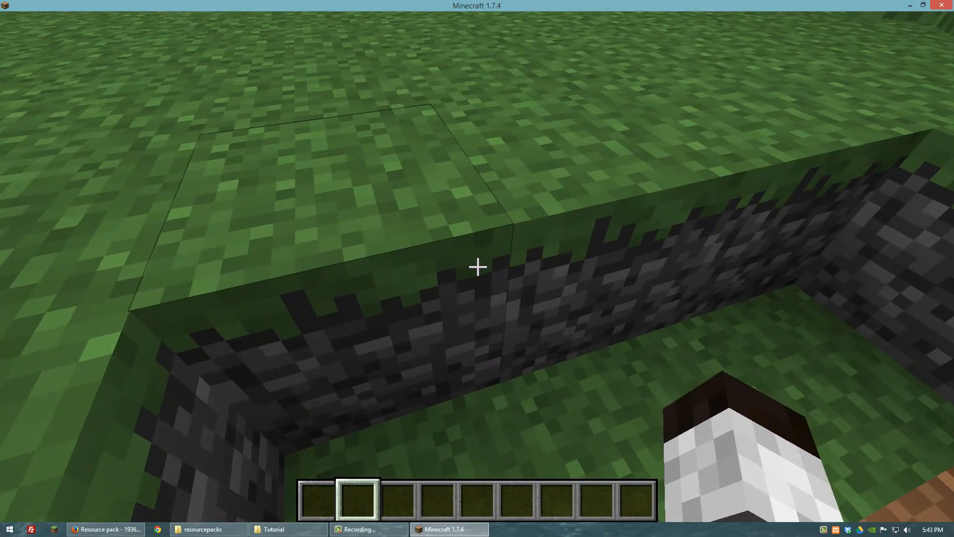
key("d")
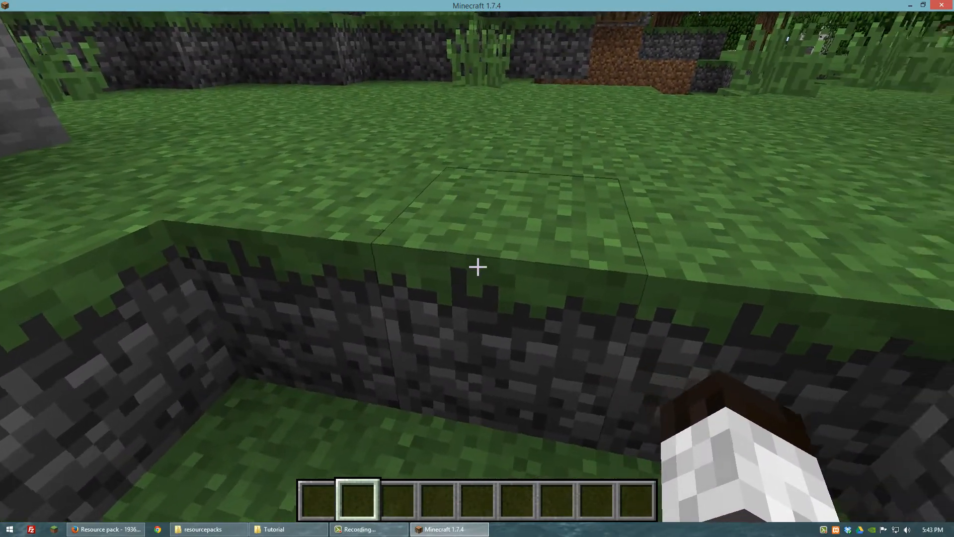
key("d")
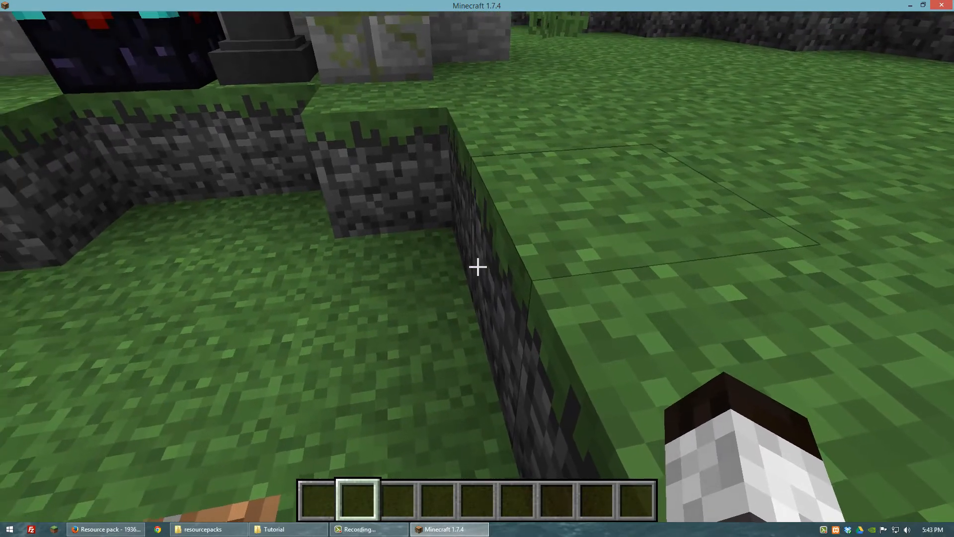
key("a")
key("w")
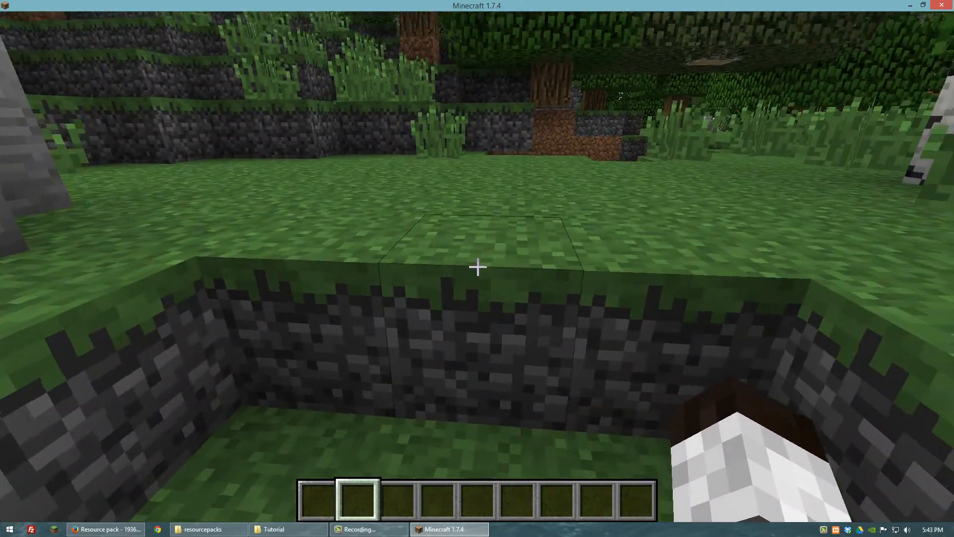
key("space")
key("w")
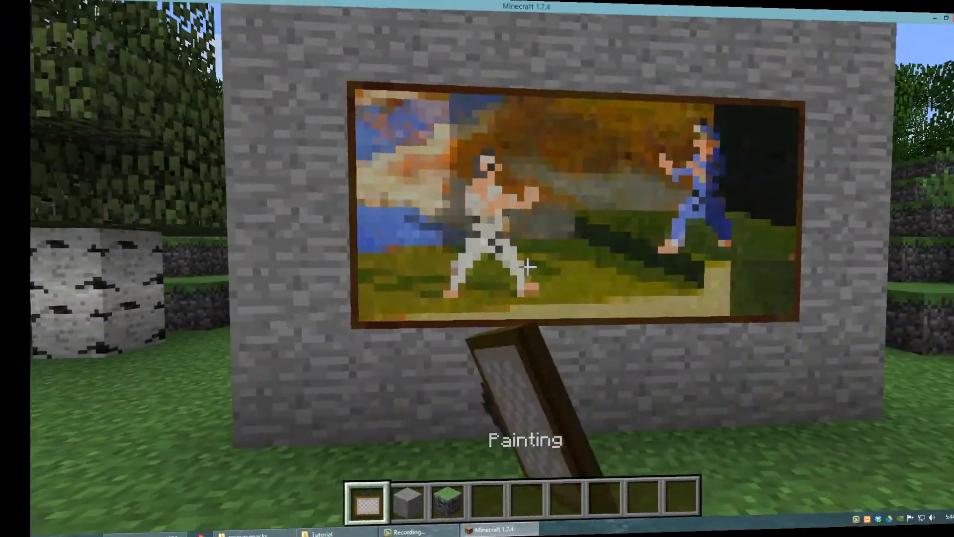
- Break and re-place the painting on the stone wall until the large custom portrait is used
left_click(477, 267)
left_click(477, 267)
right_click(478, 266)
left_click(477, 267)
left_click(478, 267)
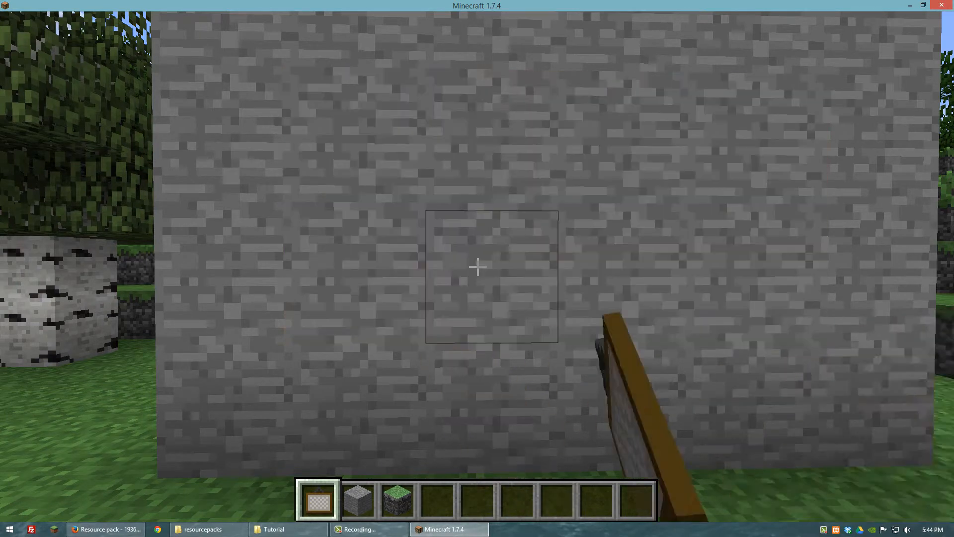
left_click(478, 267)
right_click(478, 267)
- Examine the custom portrait painting from several distances, and switch to an empty hand
key("s")
scroll(478, 267, "down", 2)
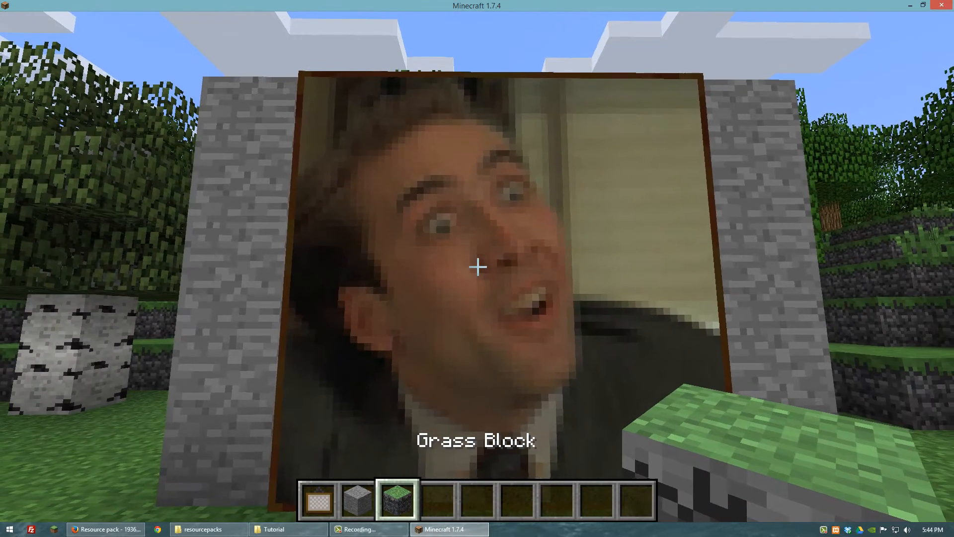
key("w")
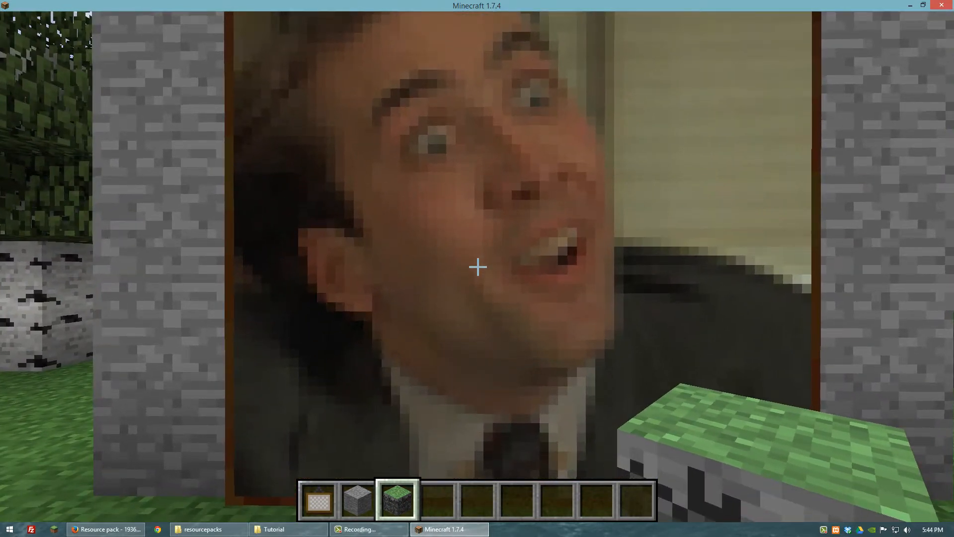
scroll(477, 267, "down", 1)
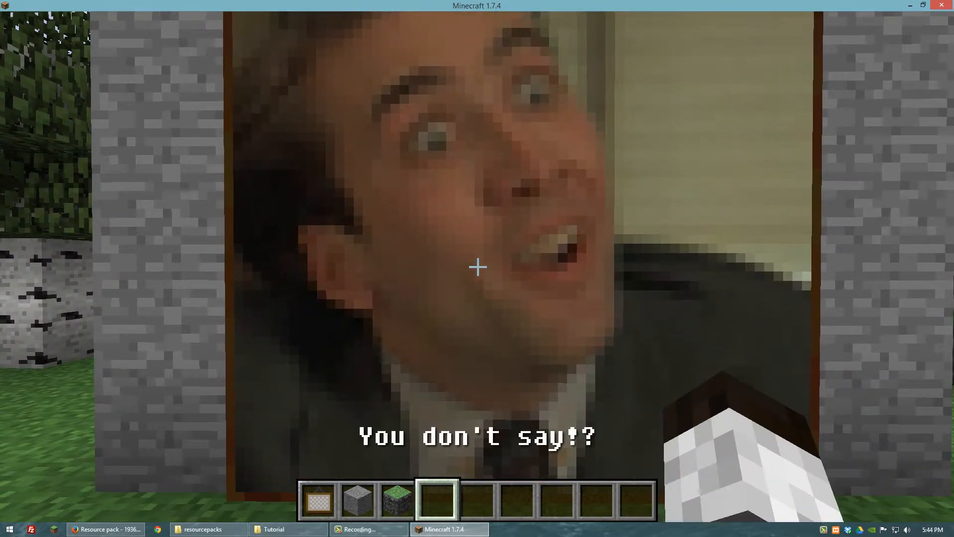
key("a")
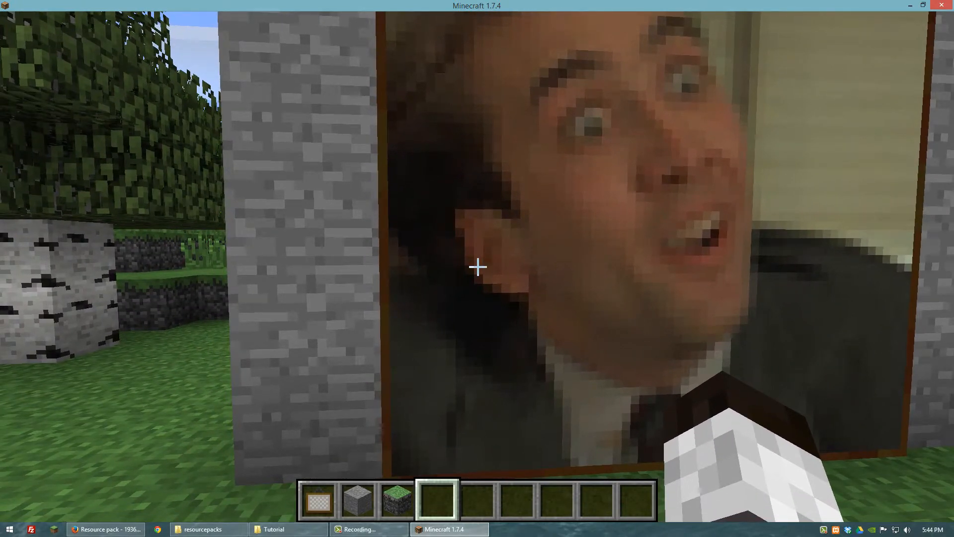
- Minimize the game and go to the versions folder of .minecraft in File Explorer
key("t")
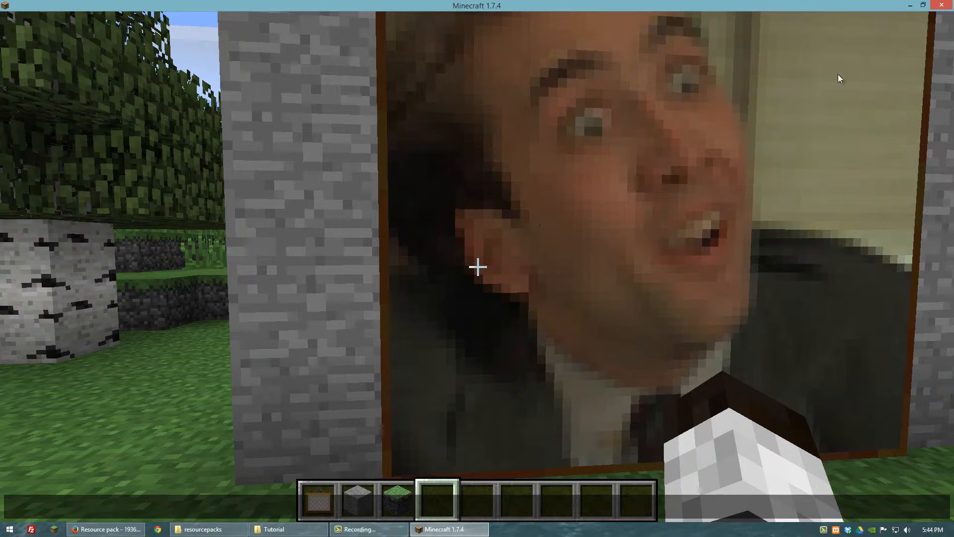
left_click(910, 6)
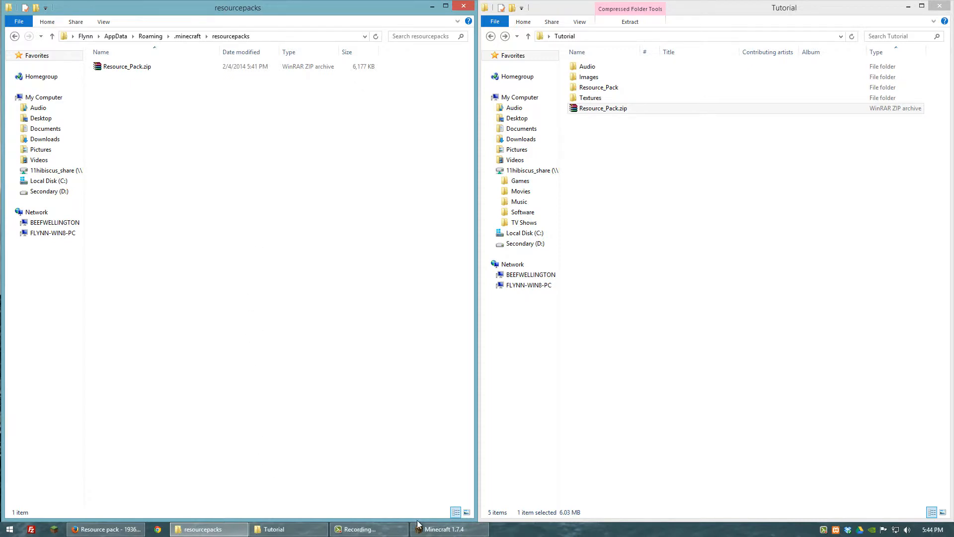
left_click(187, 37)
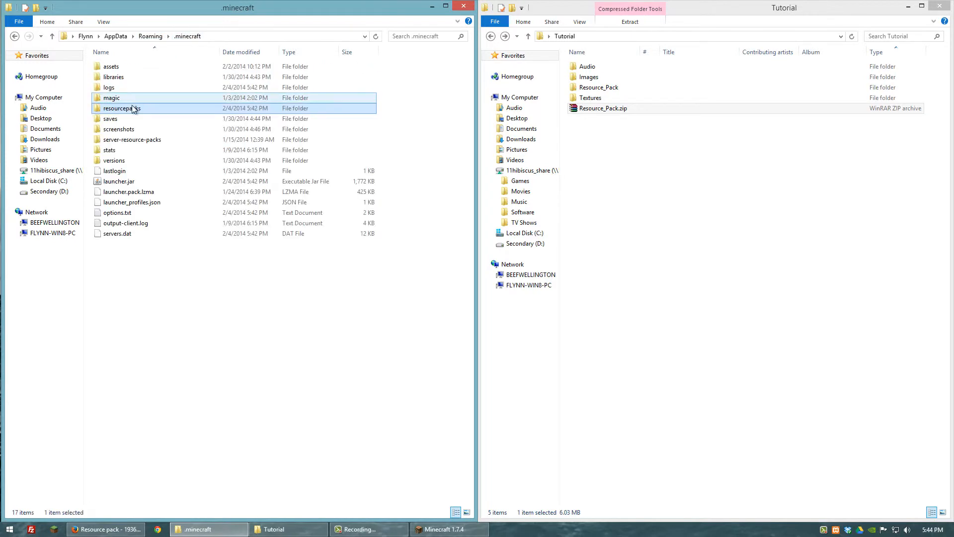
double_click(117, 160)
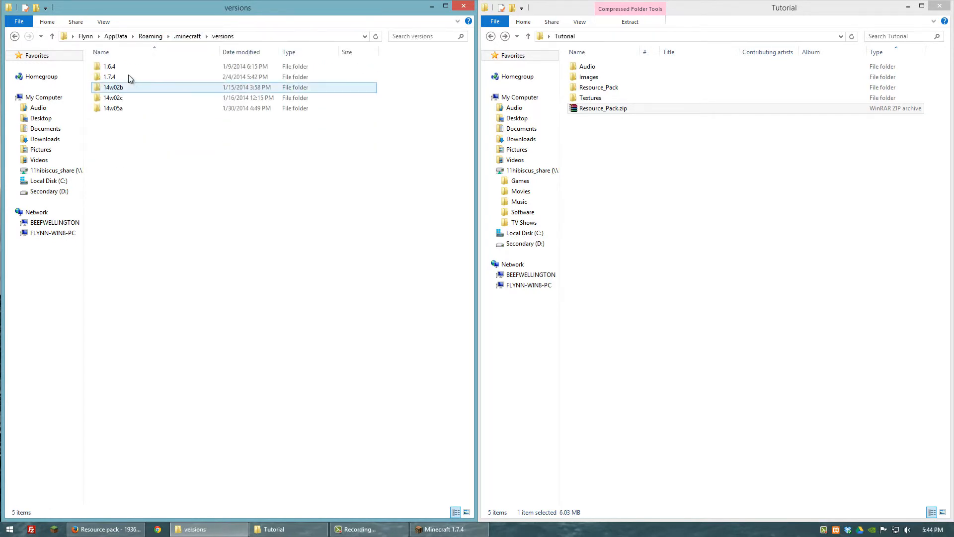
- Open 14w02b.jar from the 14w02b version folder in WinRAR and browse to assets\minecraft
double_click(113, 89)
right_click(109, 66)
mouse_move(188, 95)
left_click(236, 104)
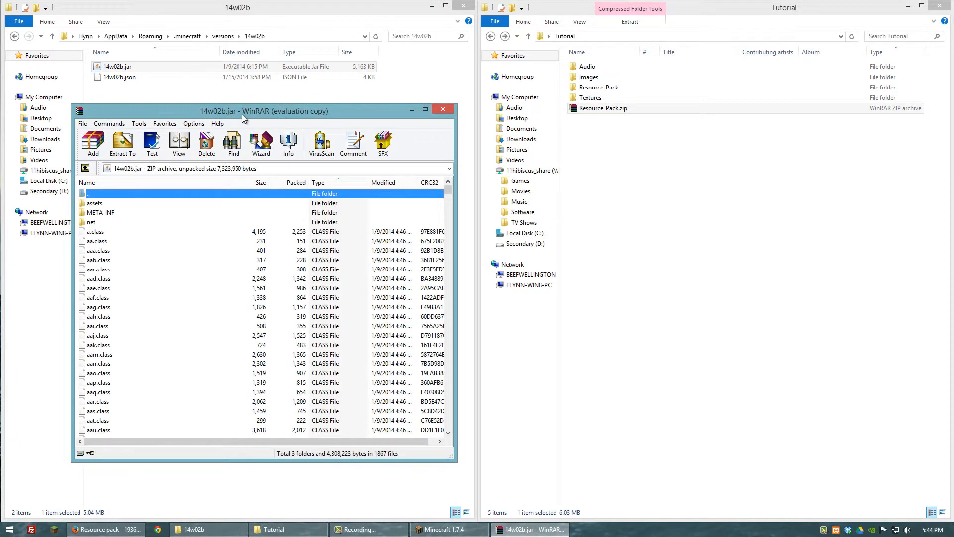
double_click(95, 204)
double_click(98, 205)
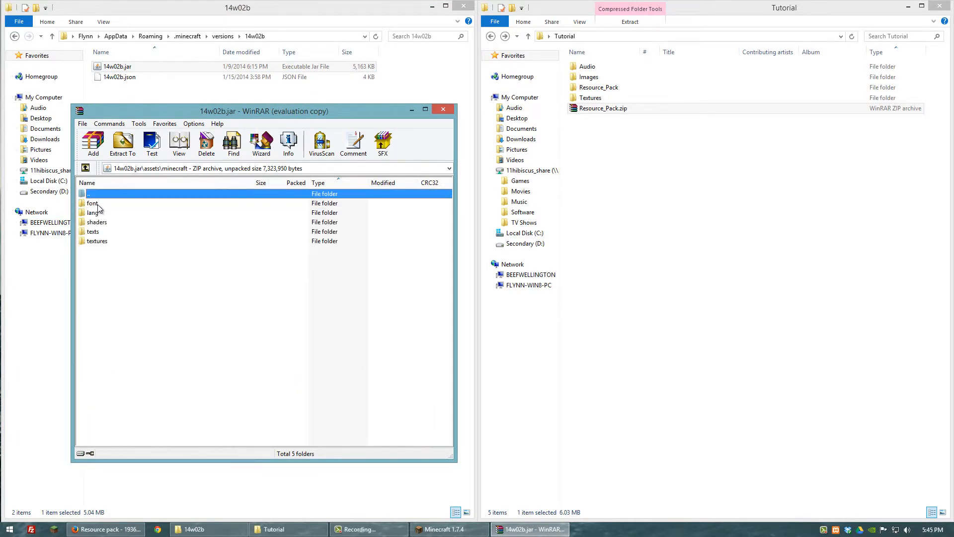